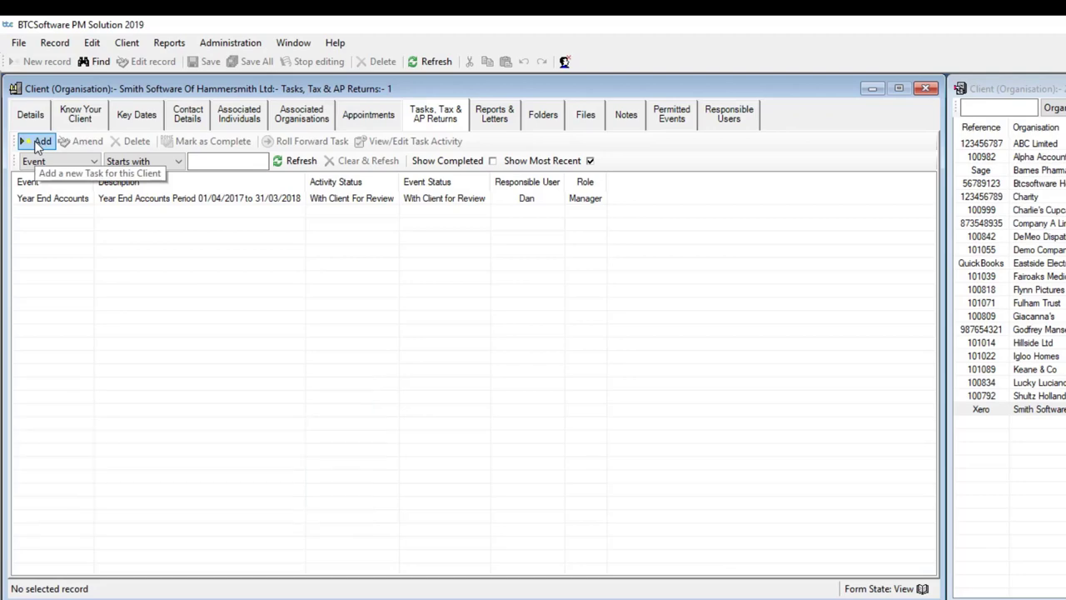
click(39, 141)
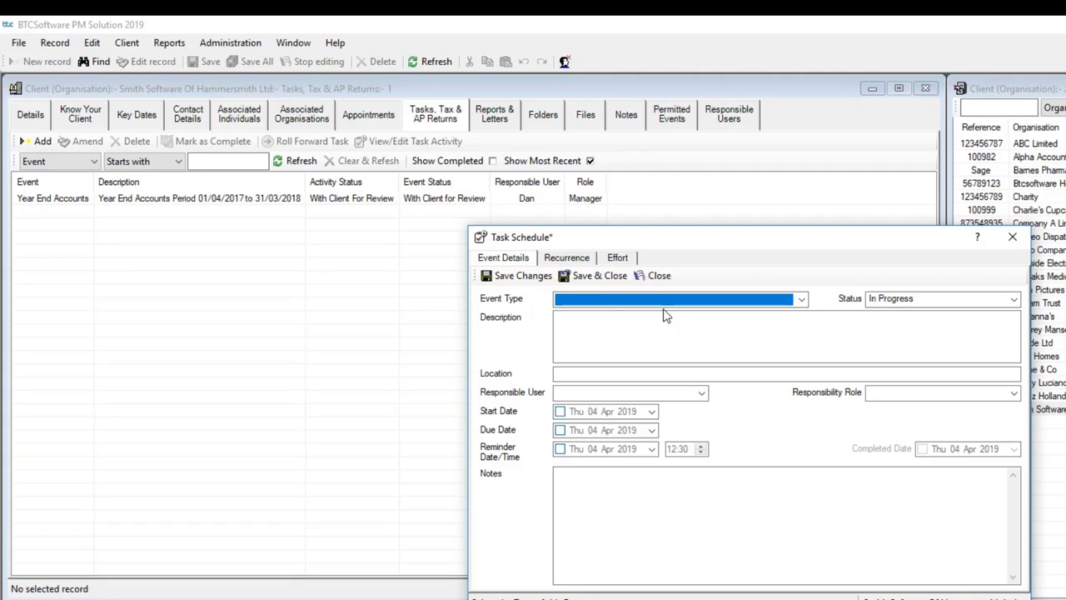
click(802, 300)
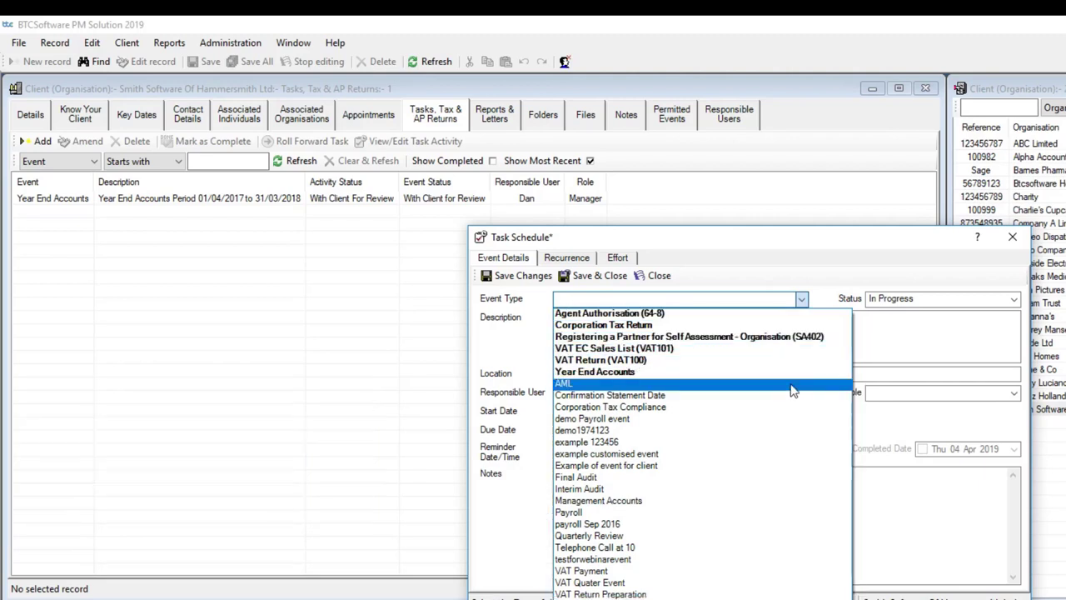
click(1014, 237)
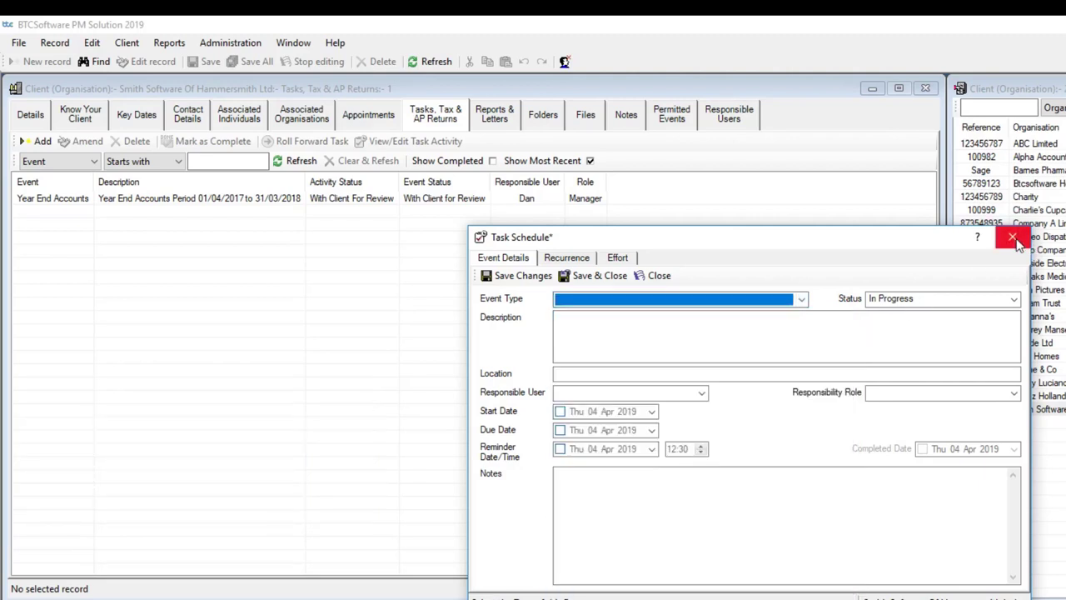
click(1015, 238)
click(791, 484)
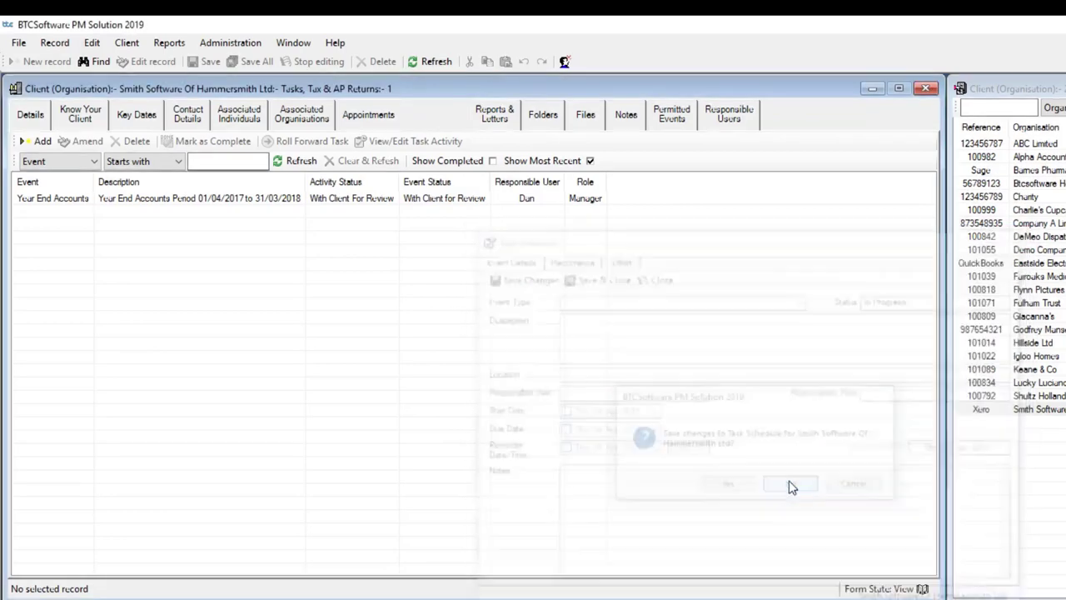
Start a new record in the administration events data with the description Create New Event
click(229, 41)
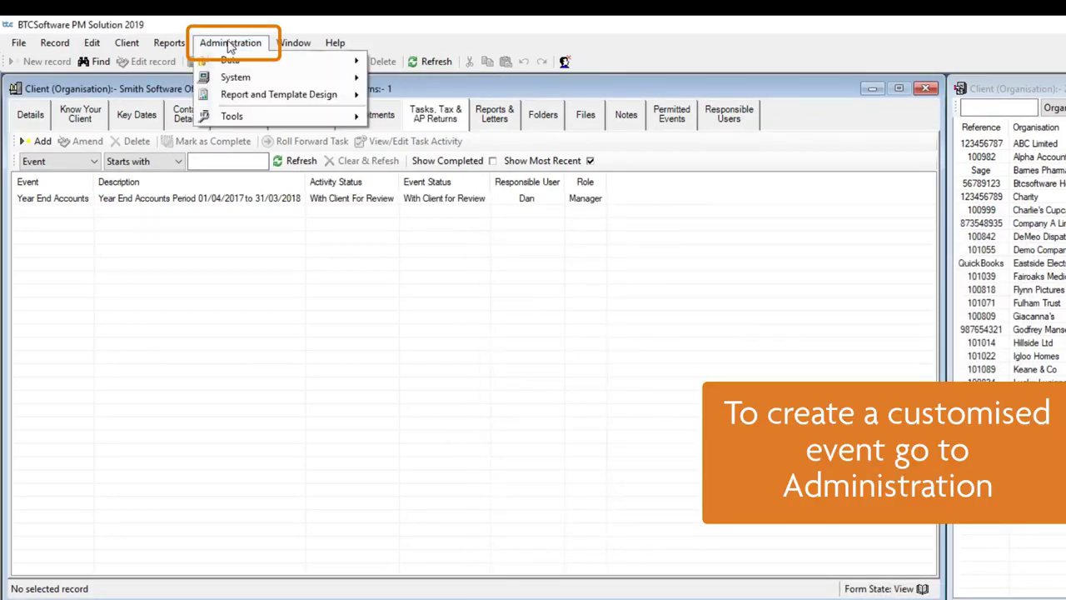
mouse_move(229, 62)
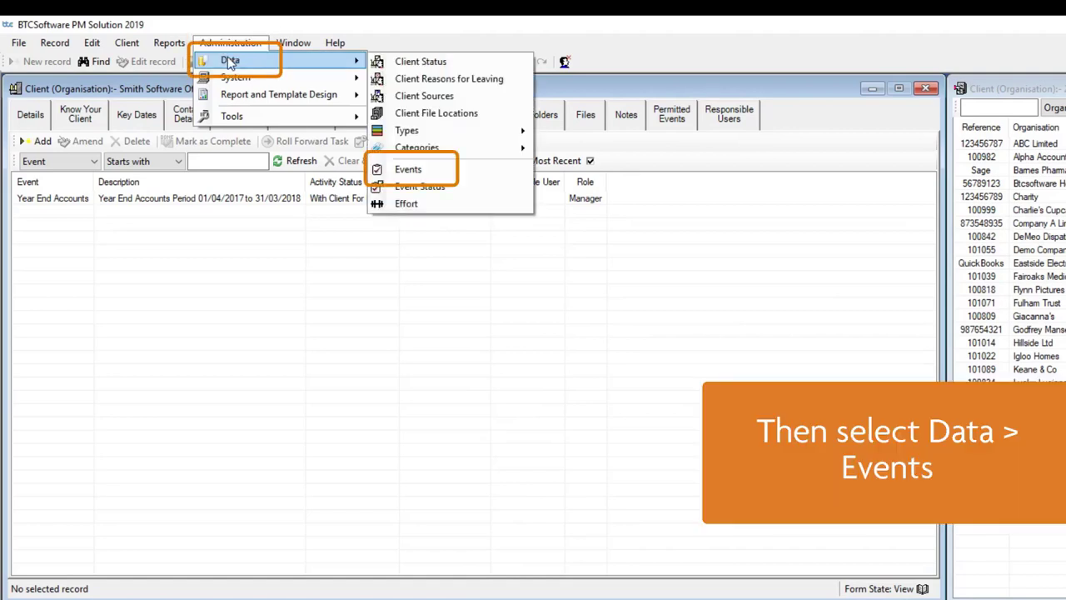
click(425, 170)
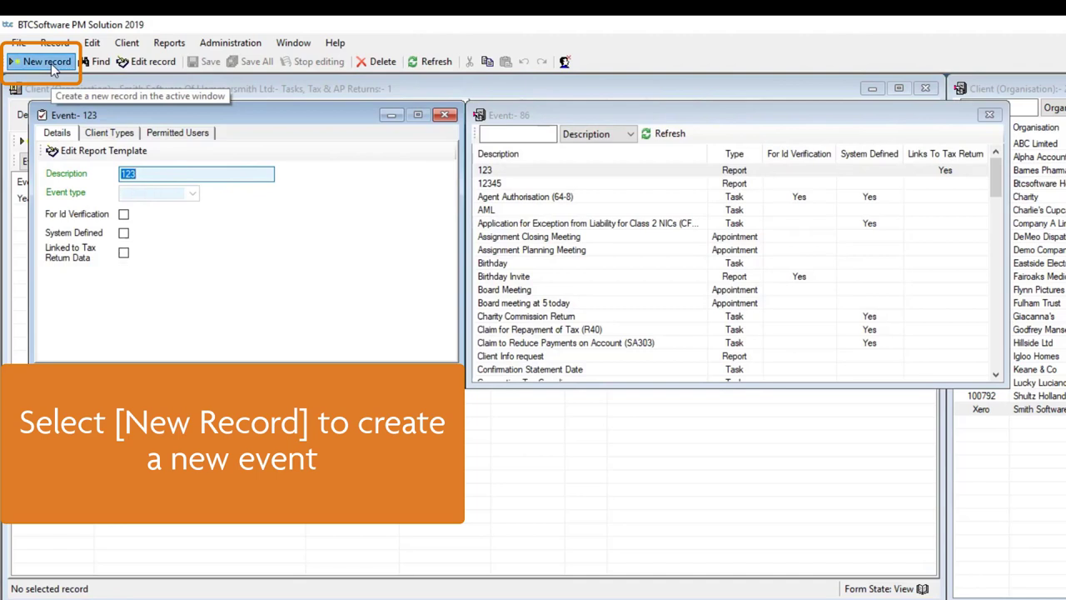
click(51, 63)
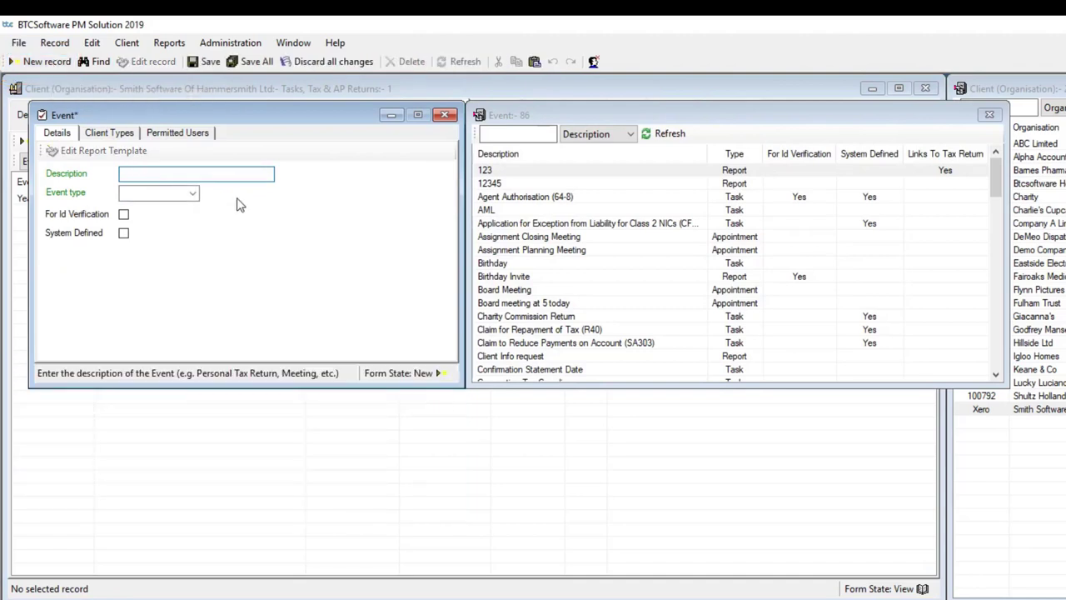
text(Create)
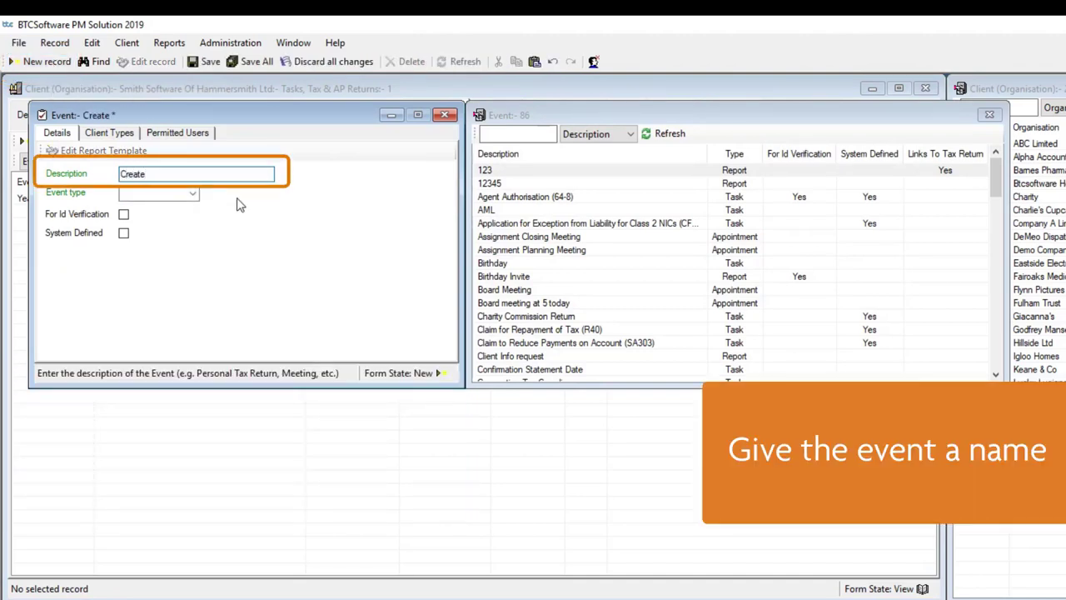
text( New Event)
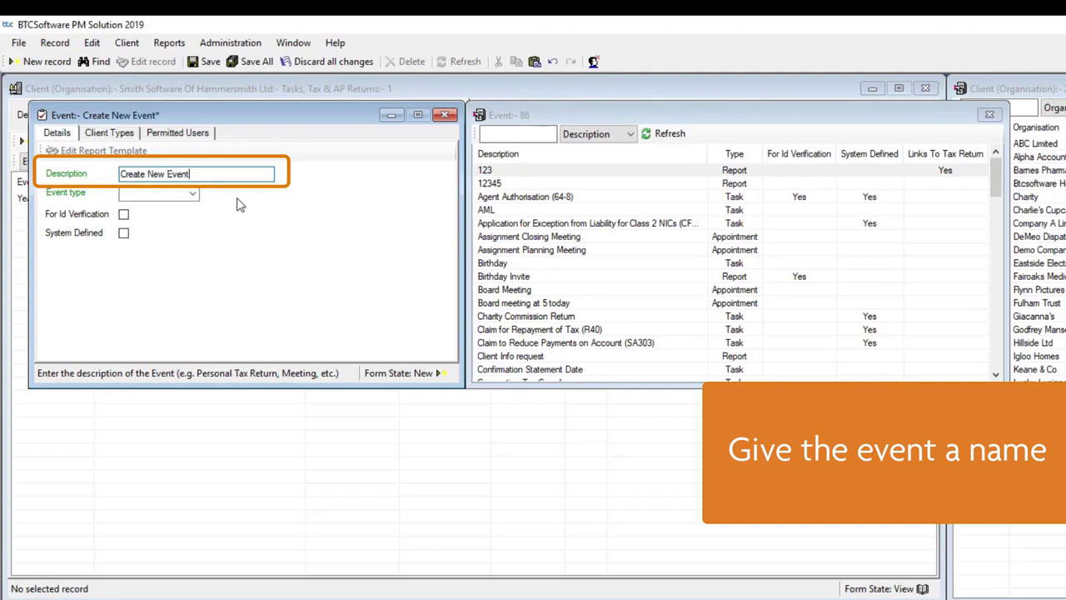
Set the new event's type to Task, save the record and close the event window
click(184, 206)
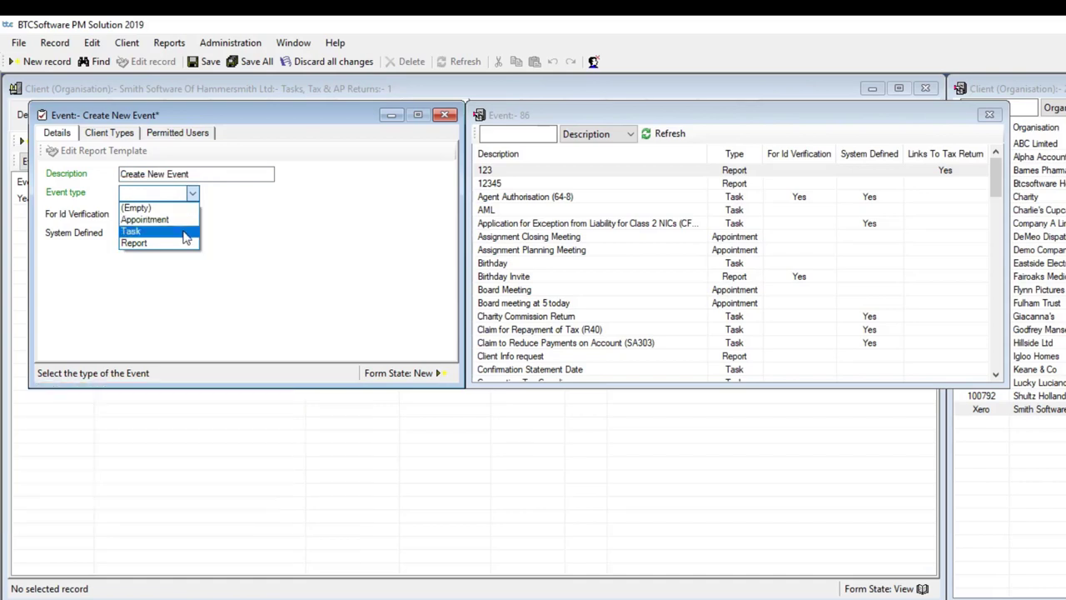
click(185, 236)
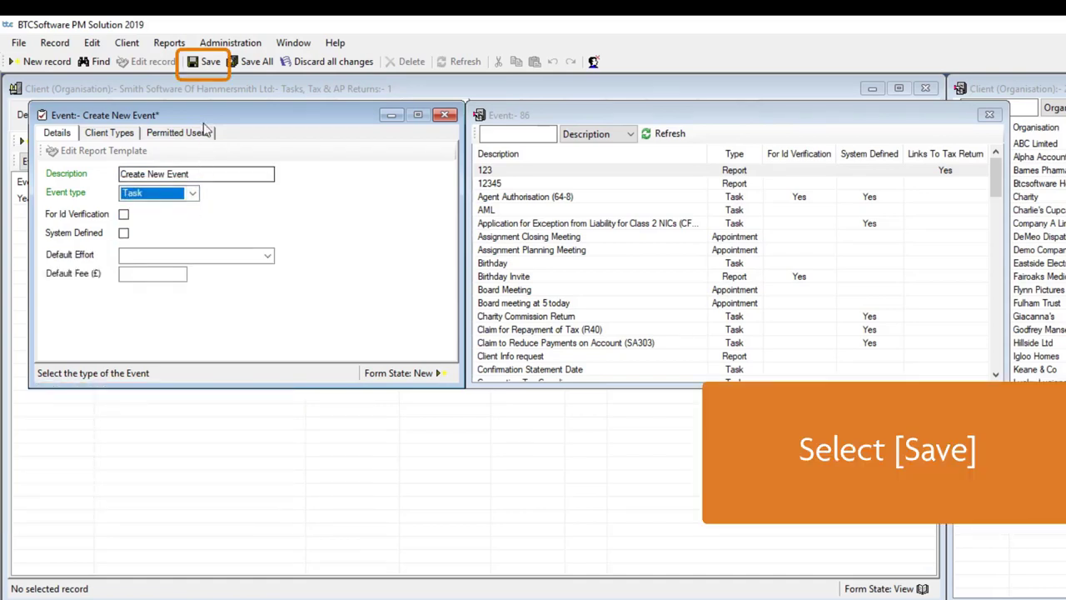
click(209, 65)
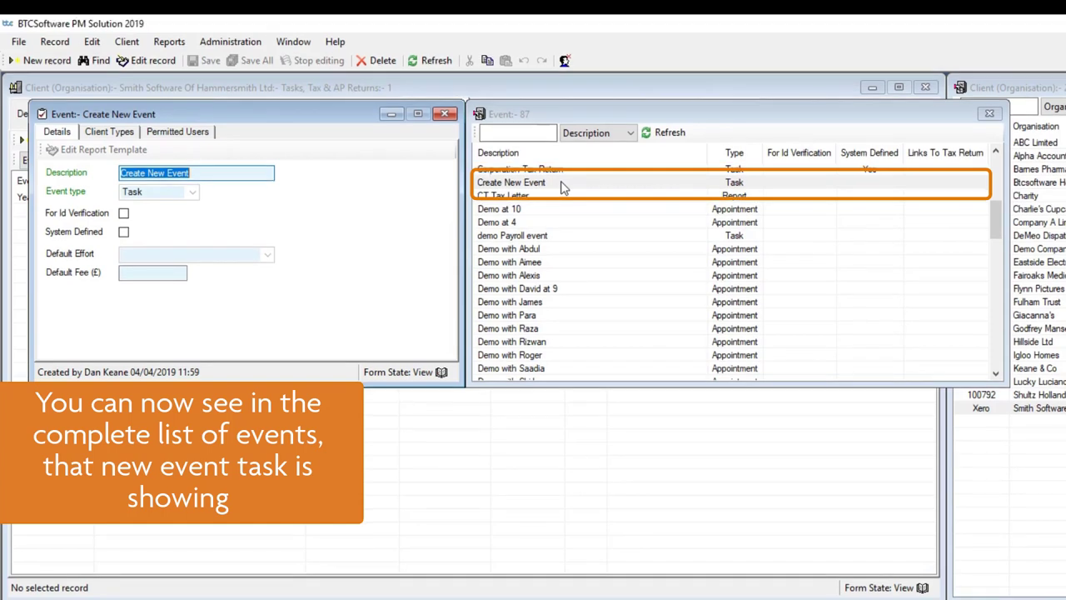
click(445, 115)
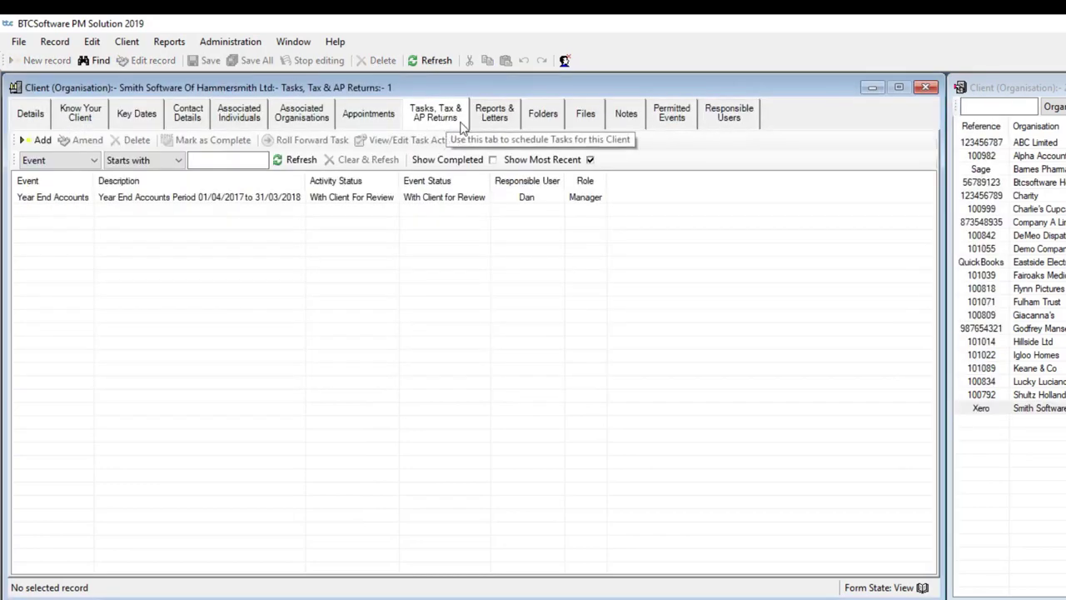
Add a task for the client with event type Create New Event and the description "Description of event"
click(33, 138)
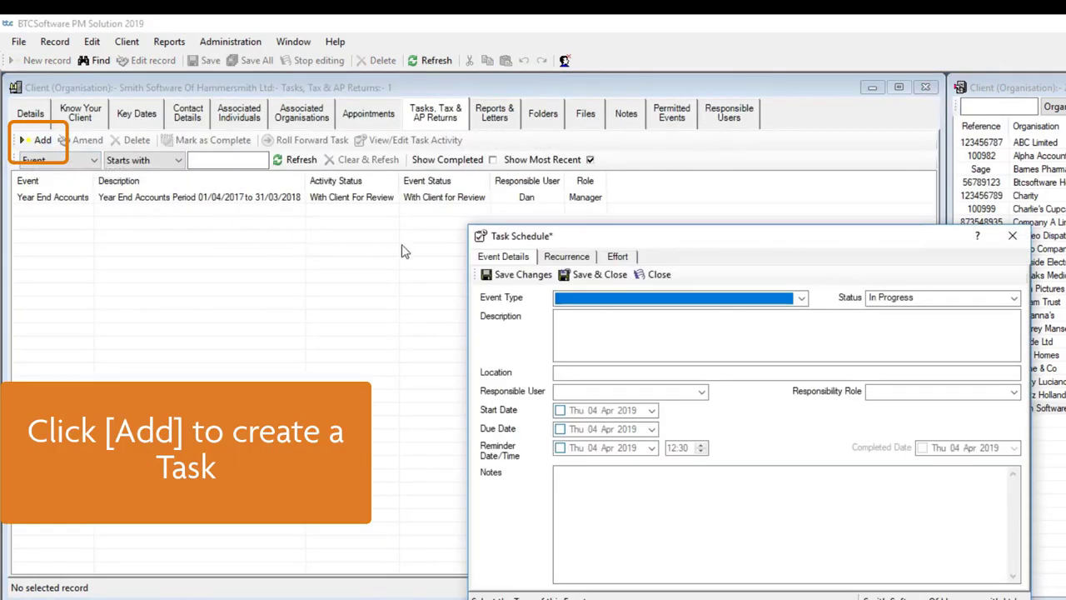
click(743, 302)
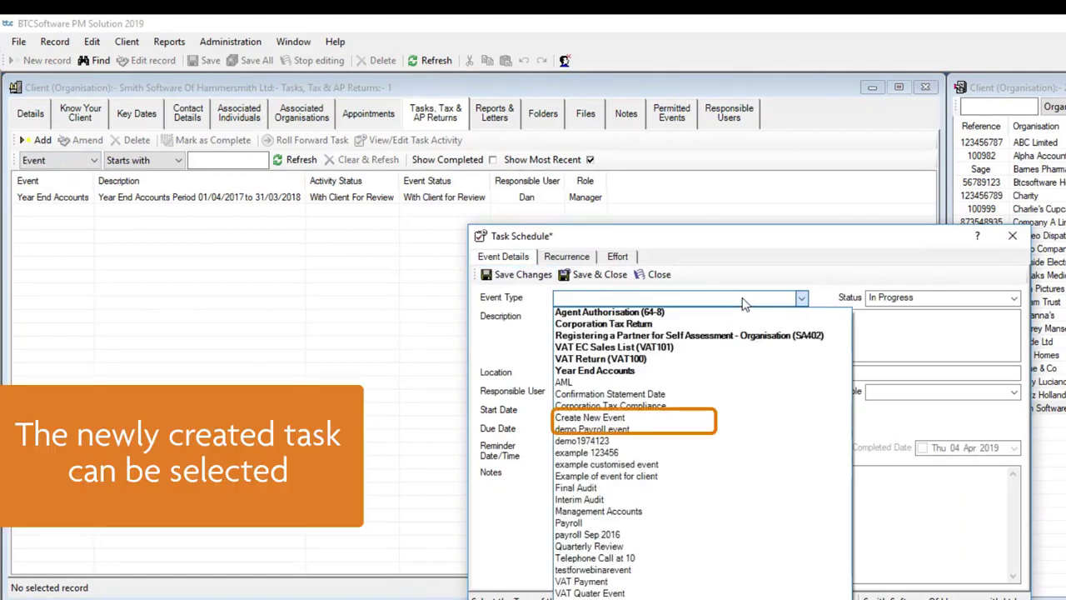
click(716, 418)
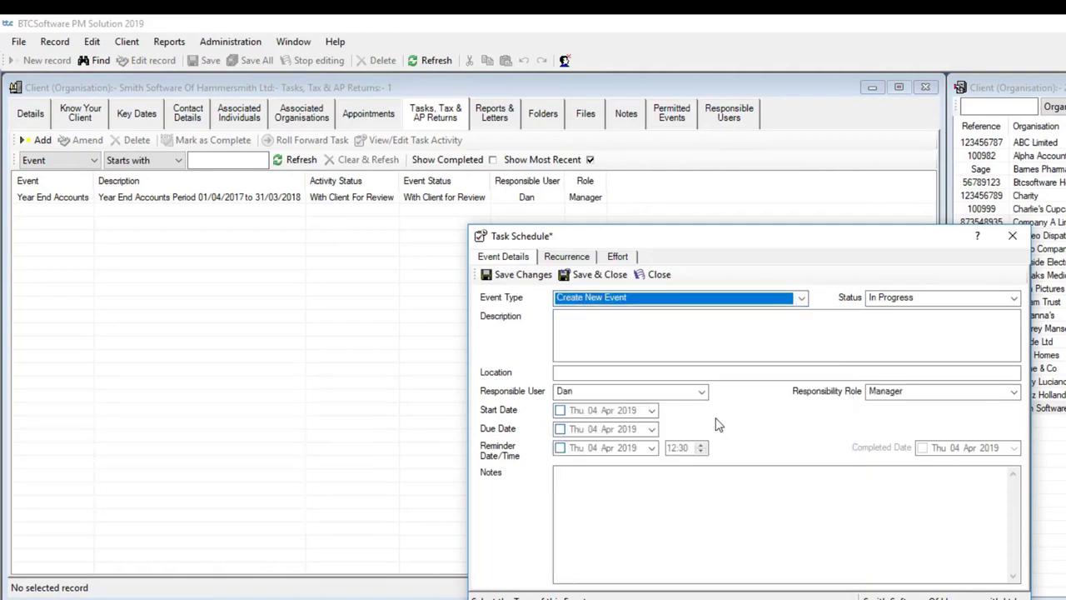
click(680, 333)
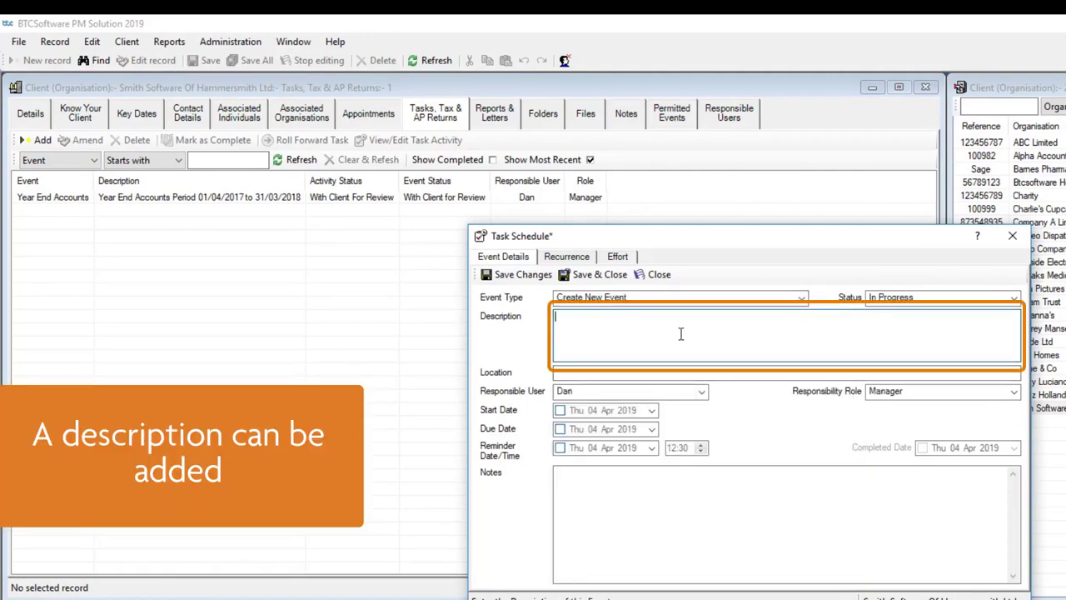
text(Descrip)
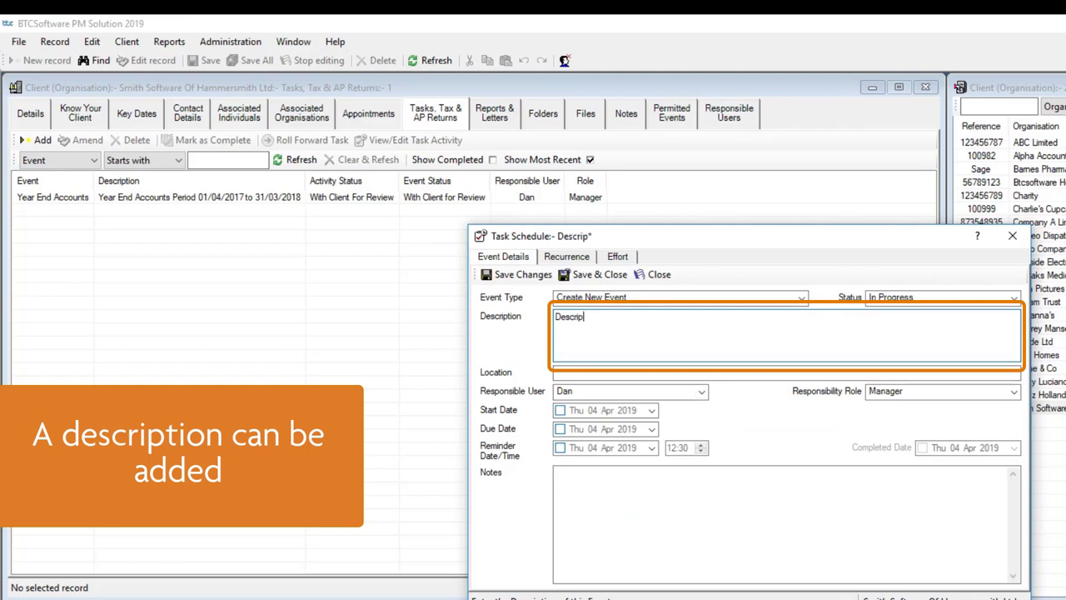
text(tion of event)
click(717, 372)
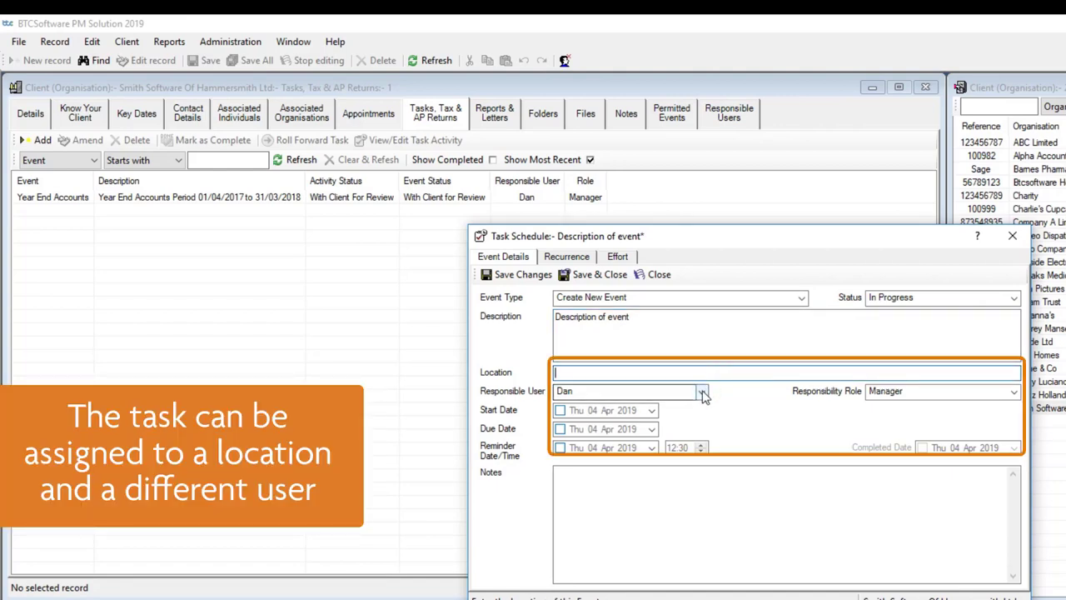
click(702, 391)
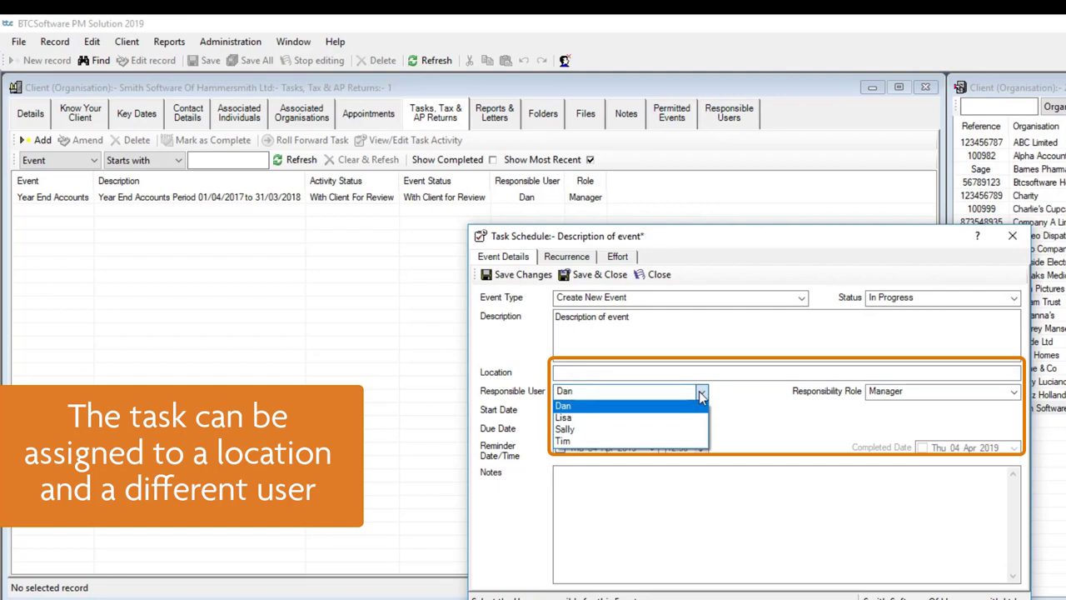
click(702, 396)
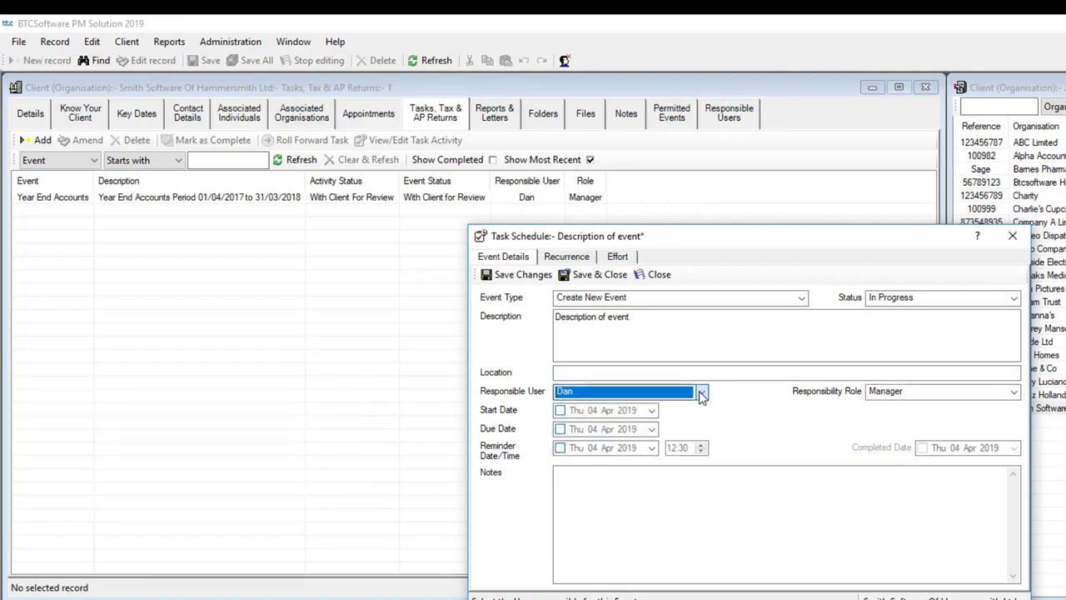
Enable the task's start, due and reminder dates on Thu 04 Apr 2019 and set the reminder time to 12:02
click(560, 410)
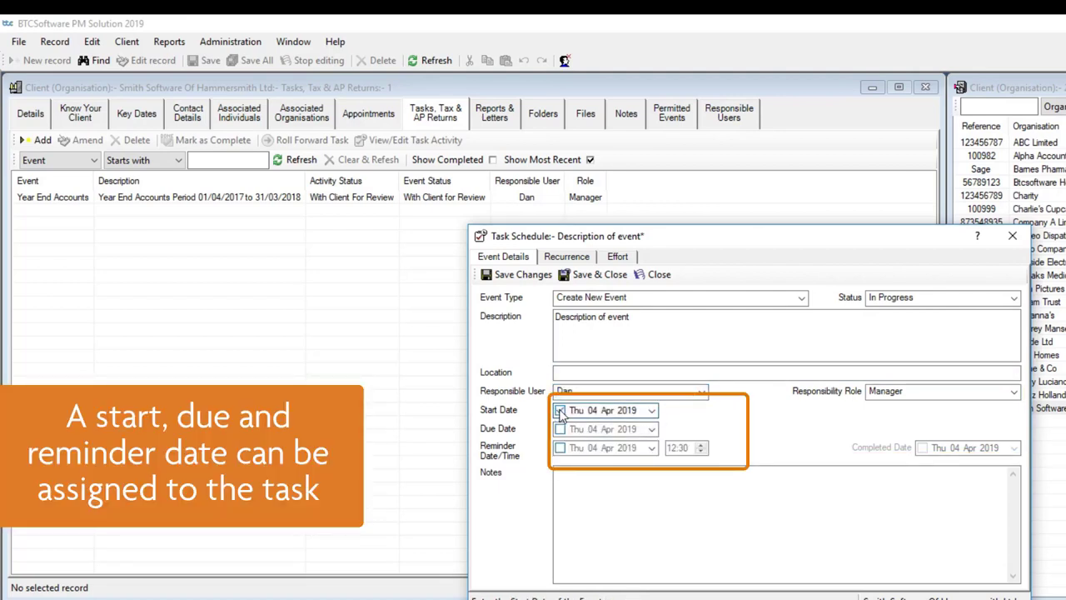
click(560, 429)
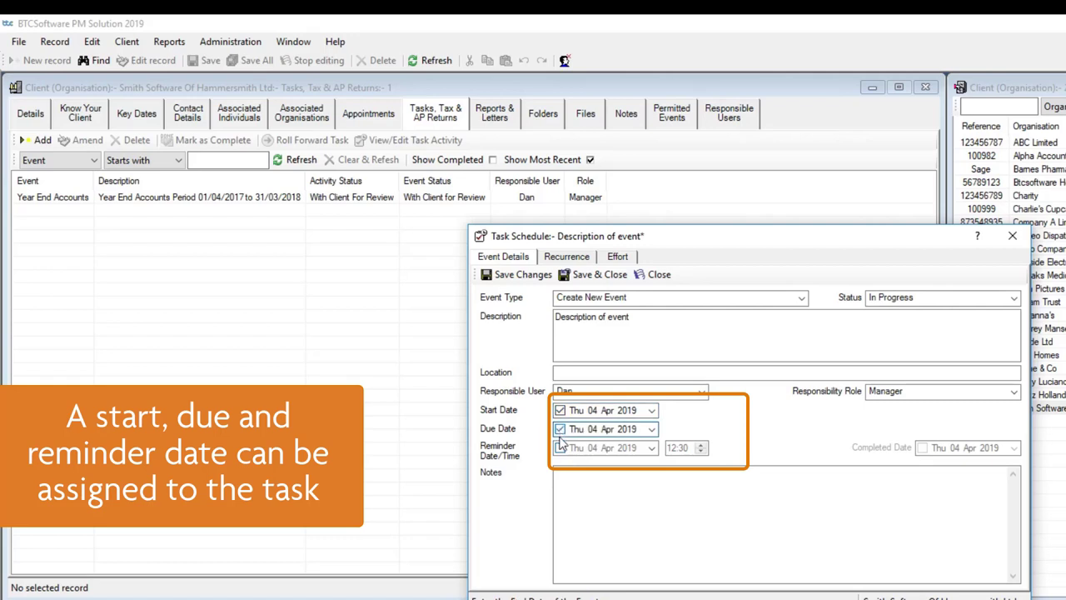
click(560, 449)
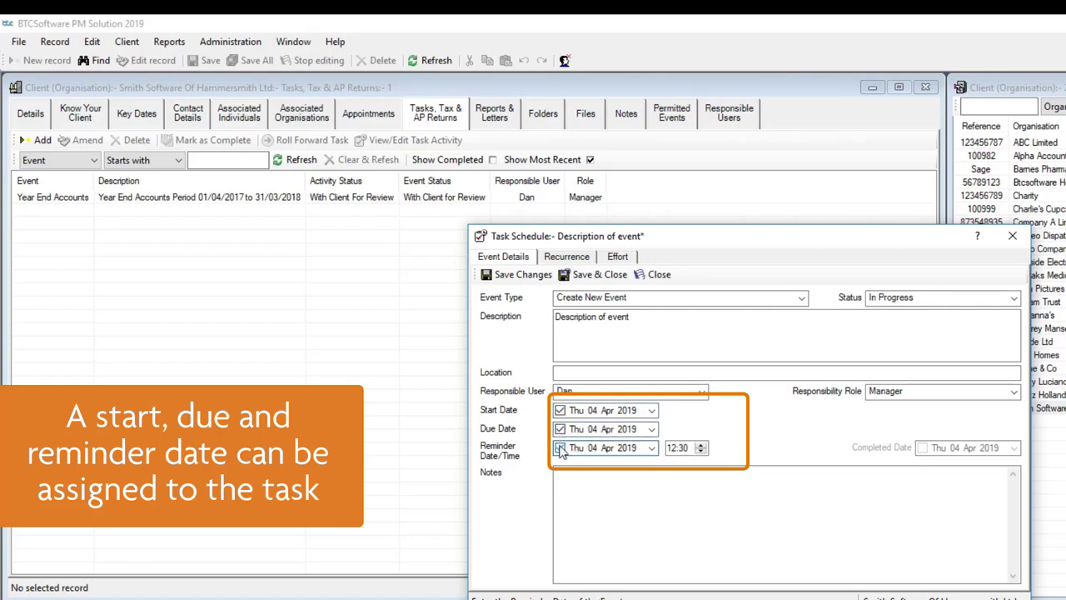
click(681, 448)
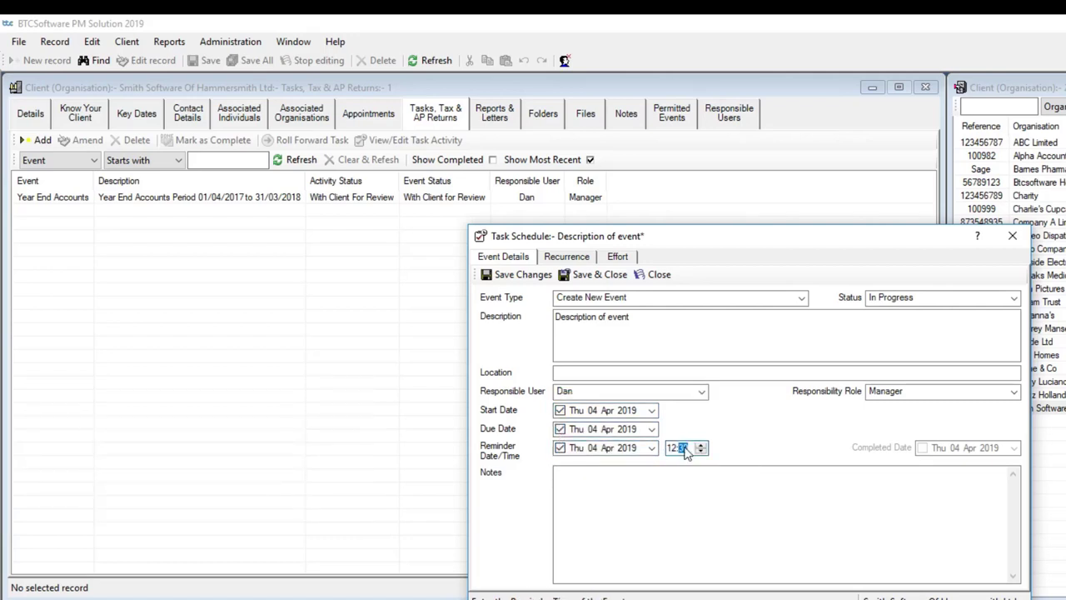
text(00)
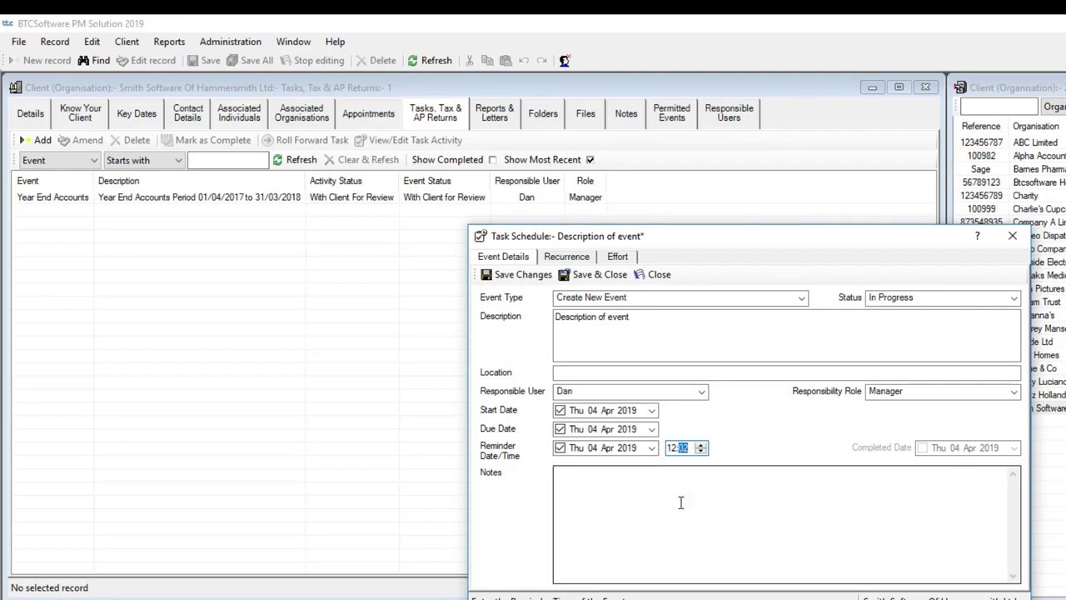
Enter "Example of notes" as the task's notes
click(681, 502)
text(Ex)
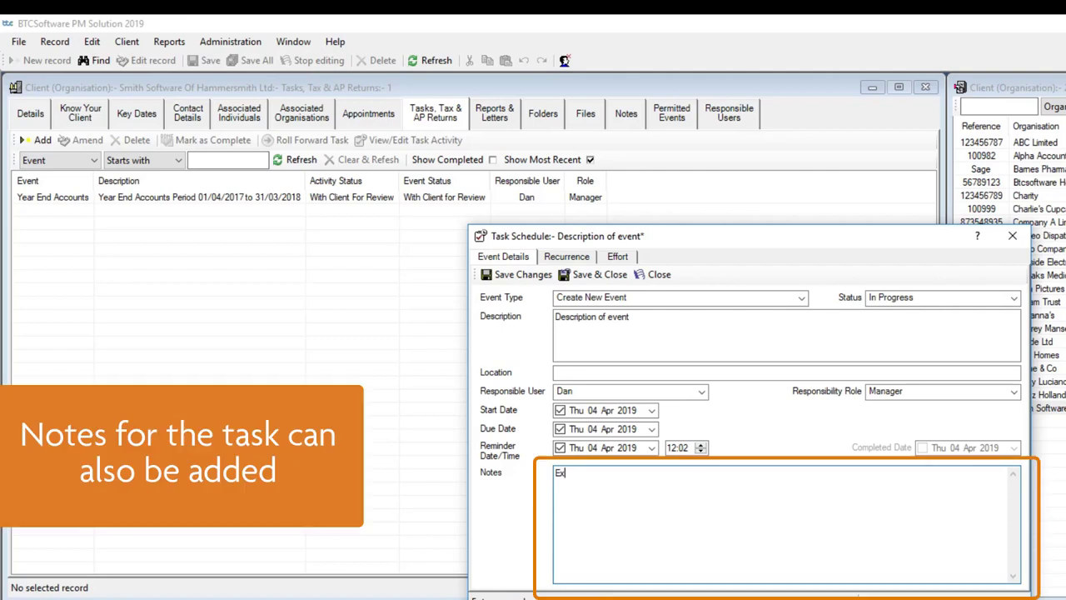
text(ample of notes)
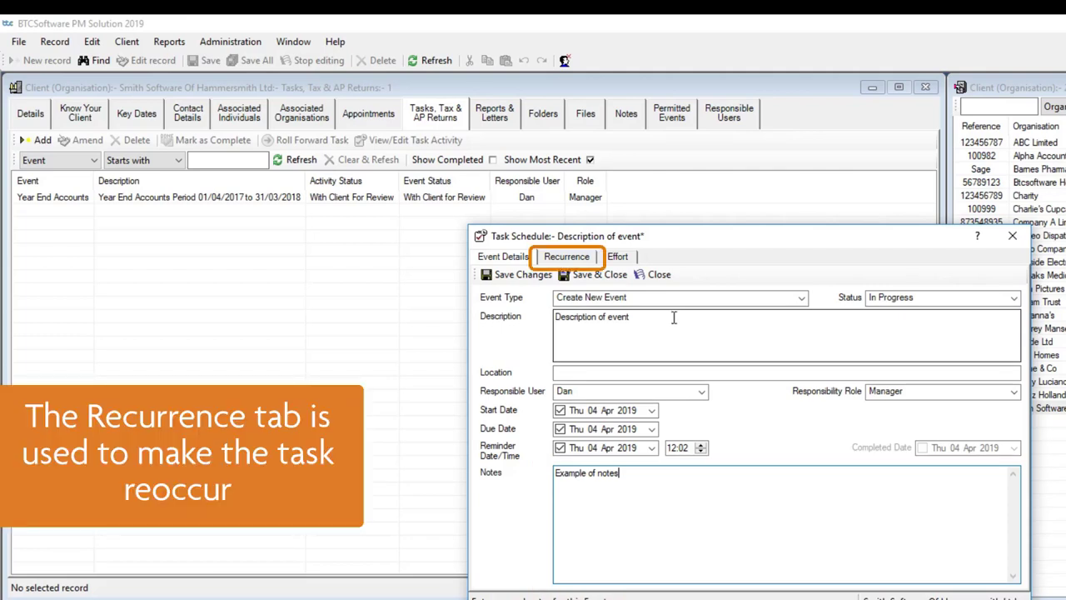
Set the task to recur monthly on day 4 of every 3 months, then save and close it
click(572, 260)
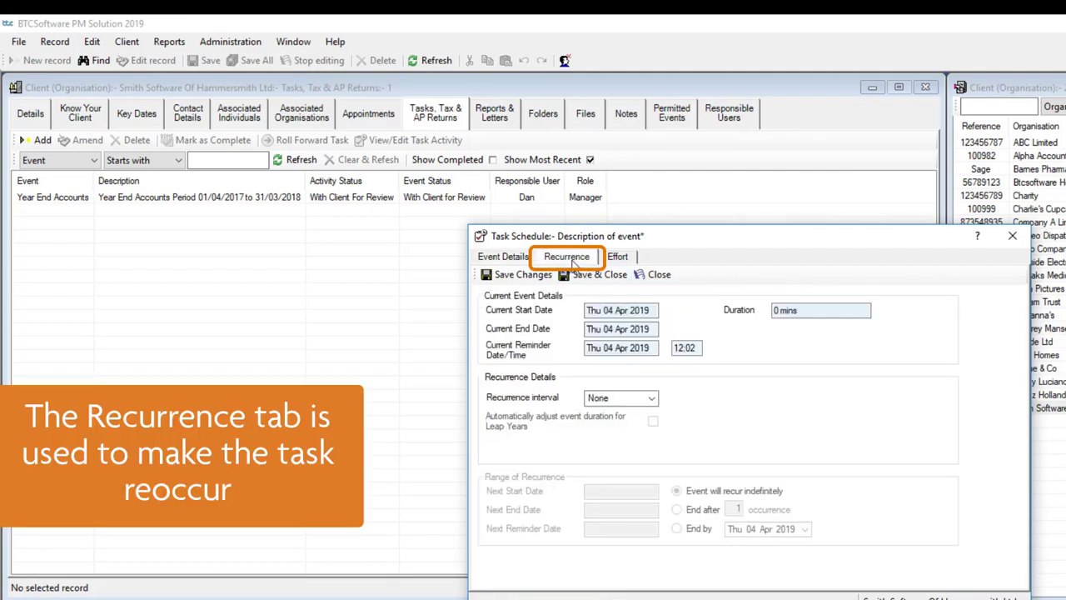
click(653, 399)
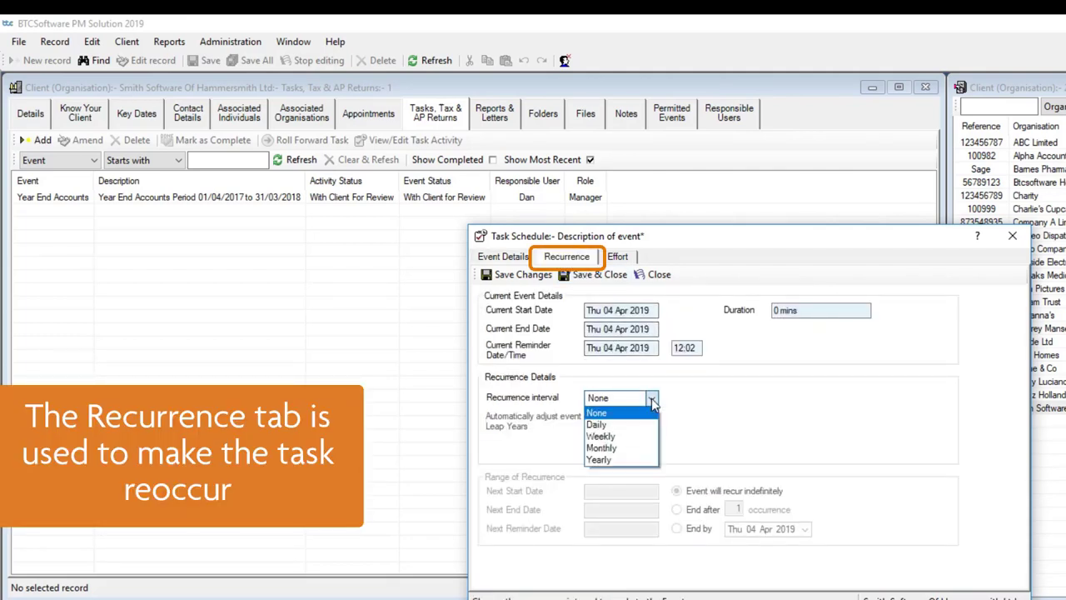
click(648, 447)
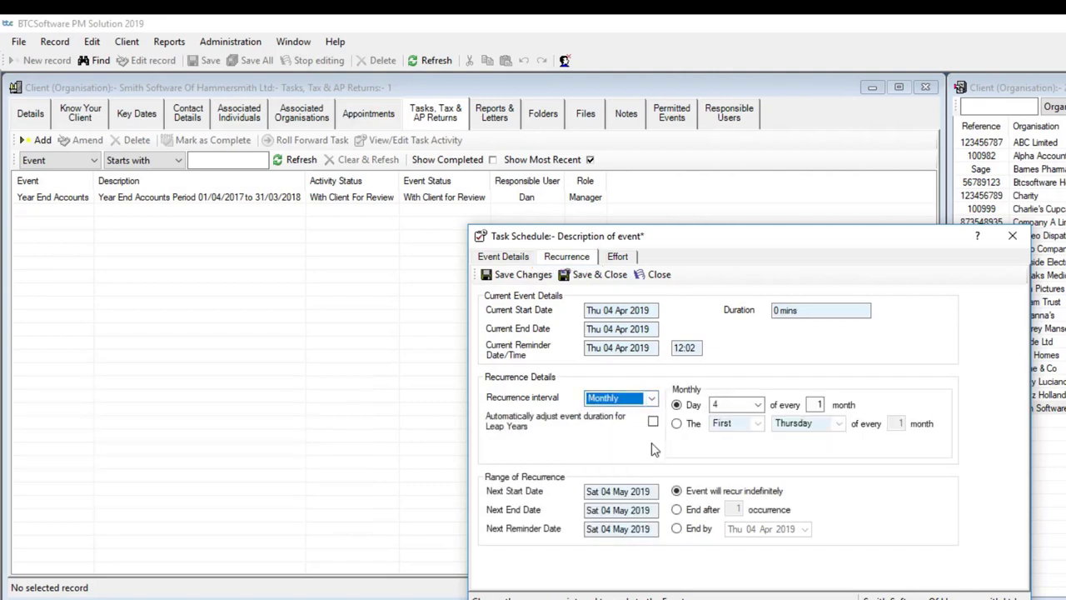
double_click(819, 404)
text(3)
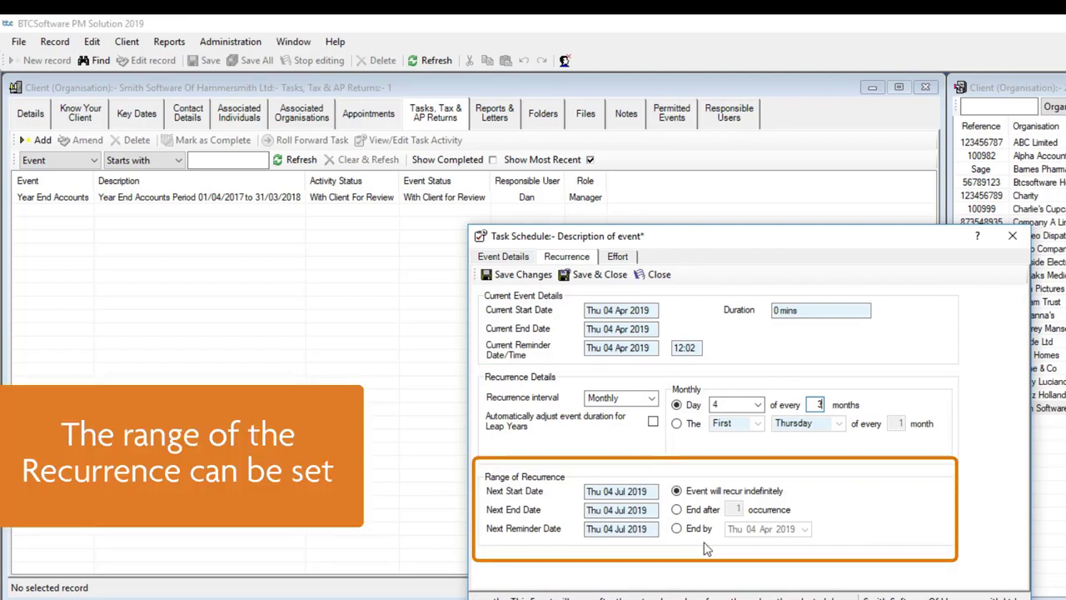
click(605, 281)
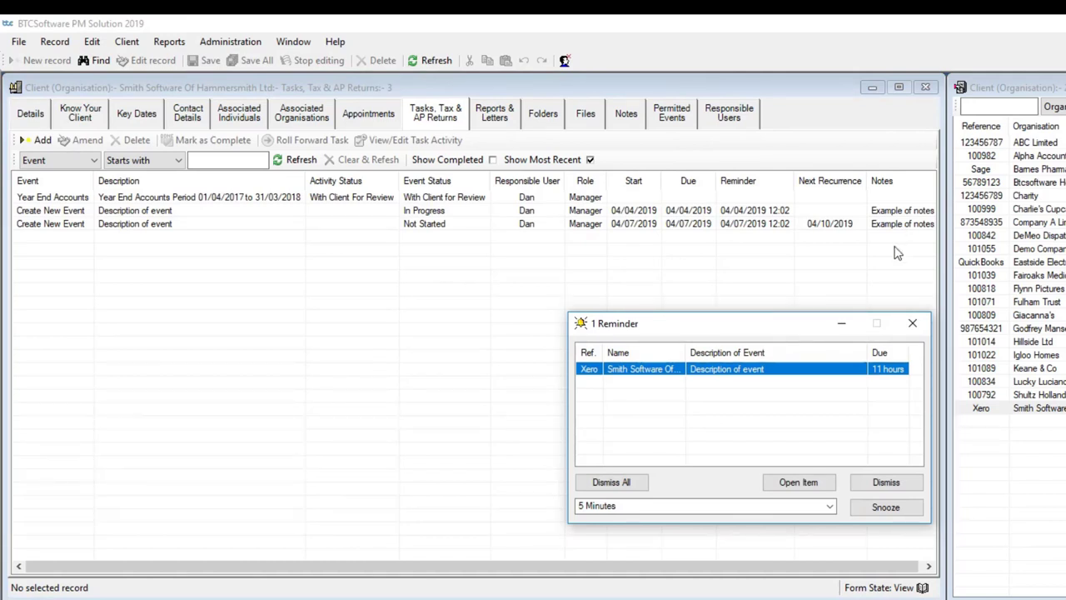
Open the task behind the reminder to check its details, close it unchanged and dismiss the reminder
click(830, 506)
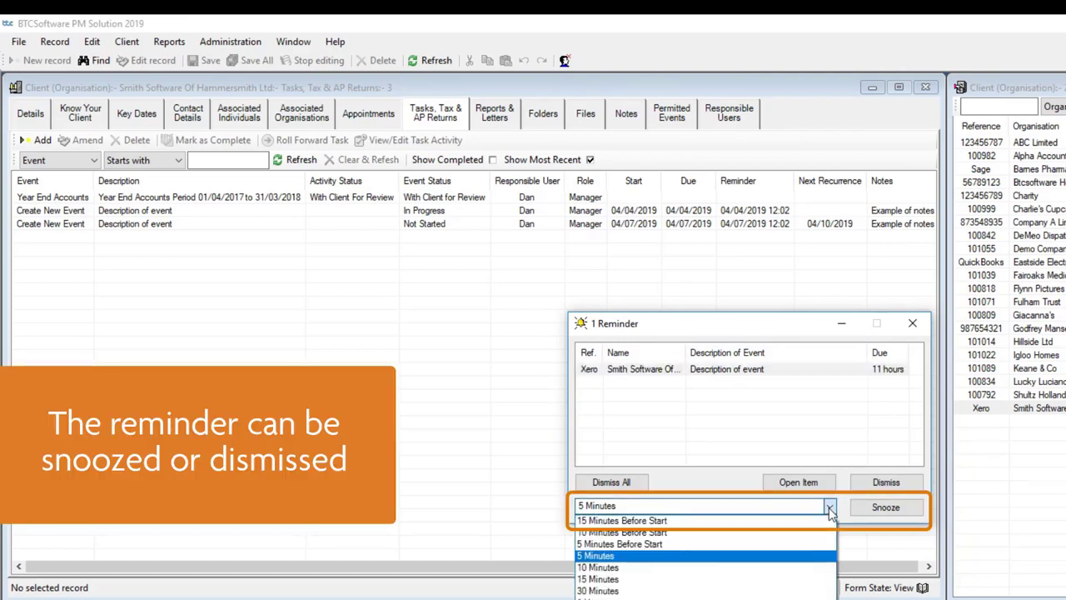
click(830, 507)
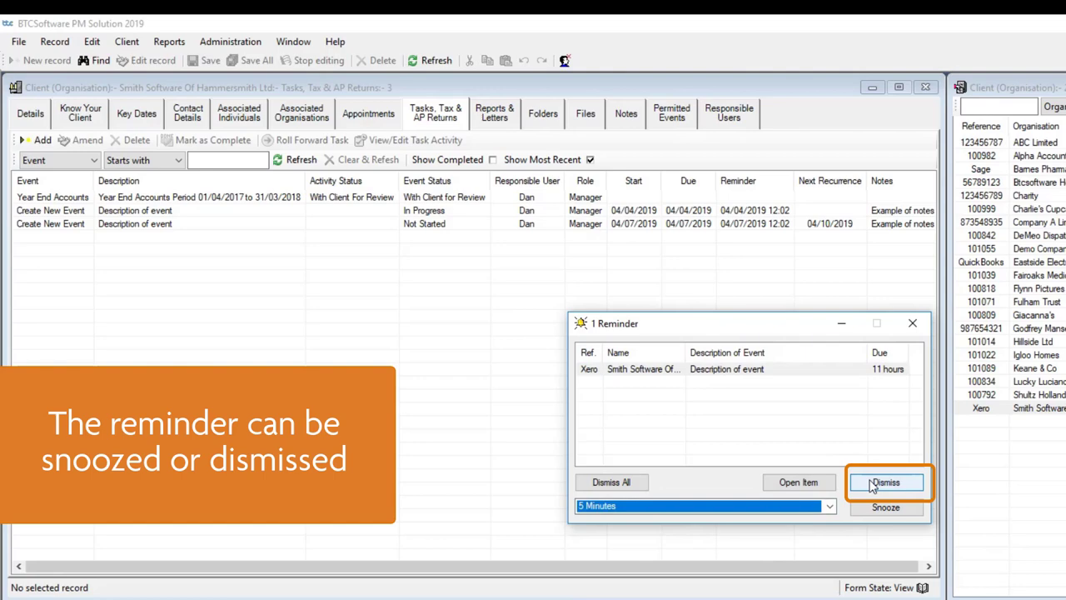
click(805, 484)
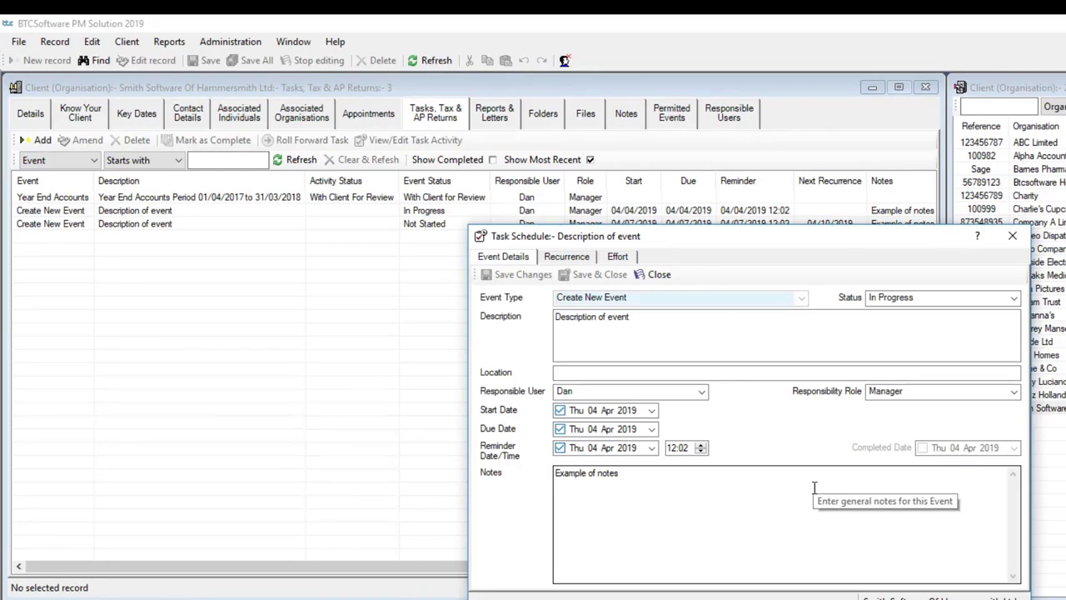
click(1012, 235)
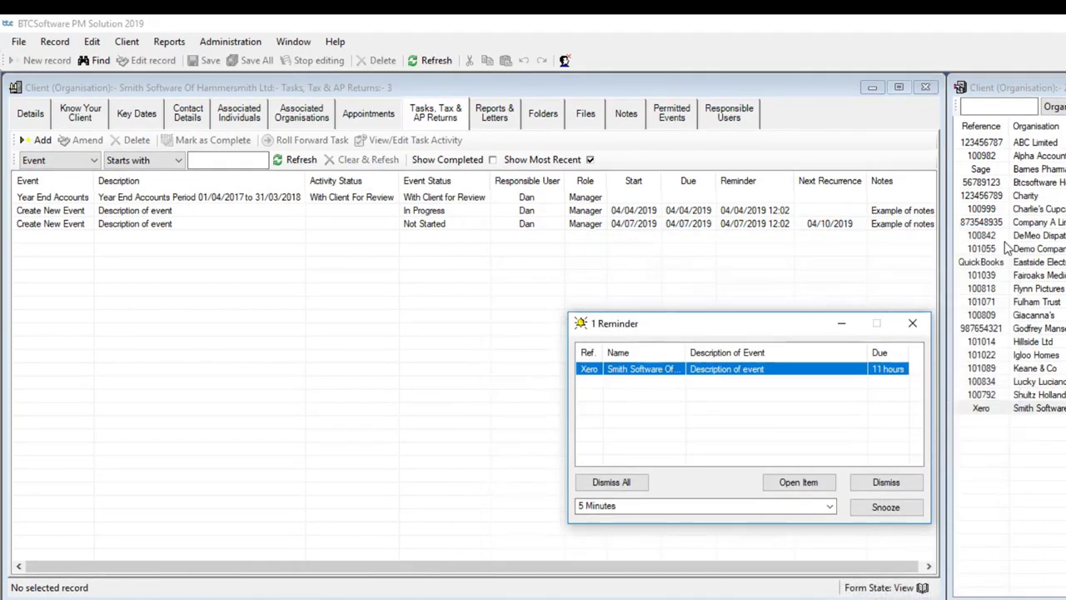
click(886, 481)
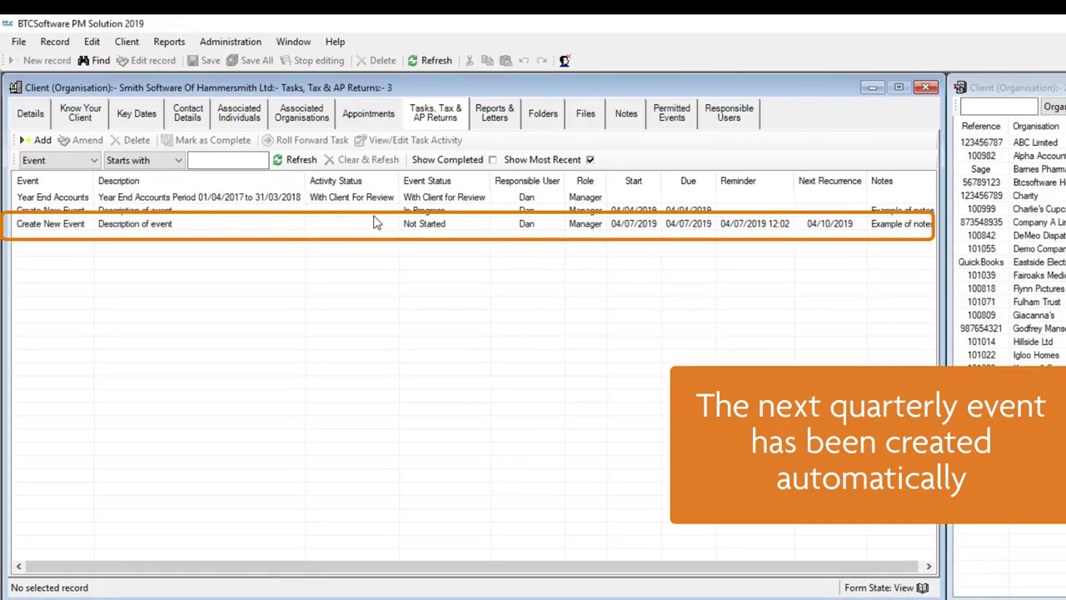
Browse the available report categories and open the Pending Events report
click(374, 214)
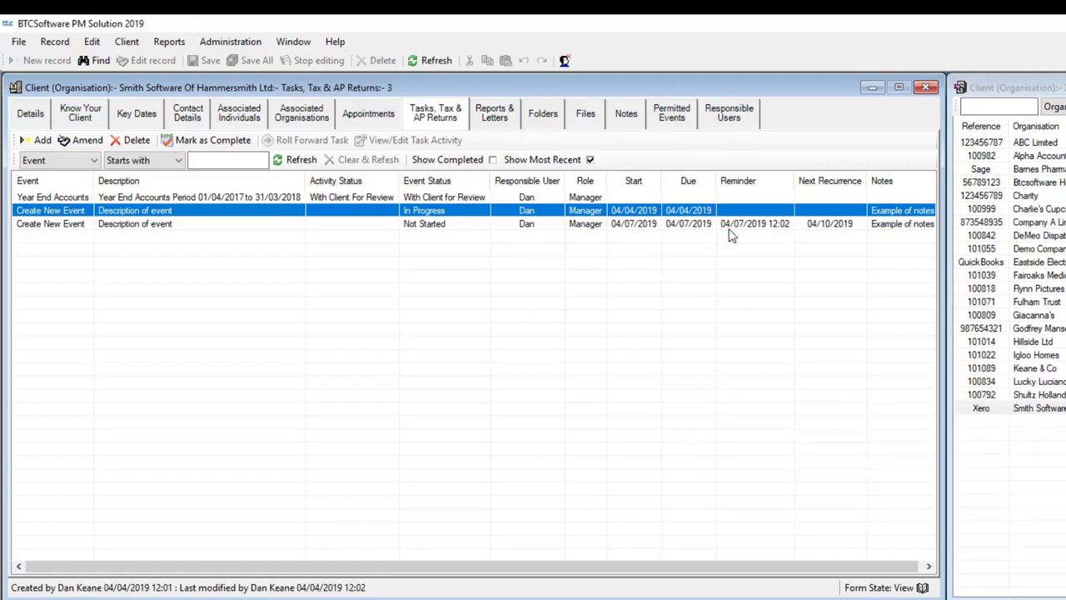
click(169, 42)
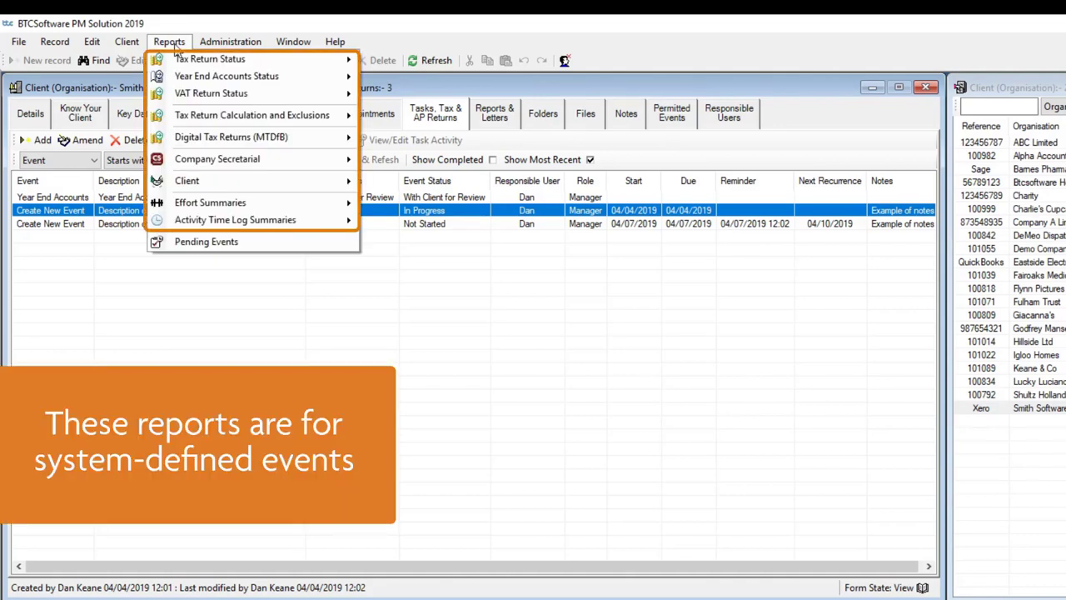
mouse_move(190, 65)
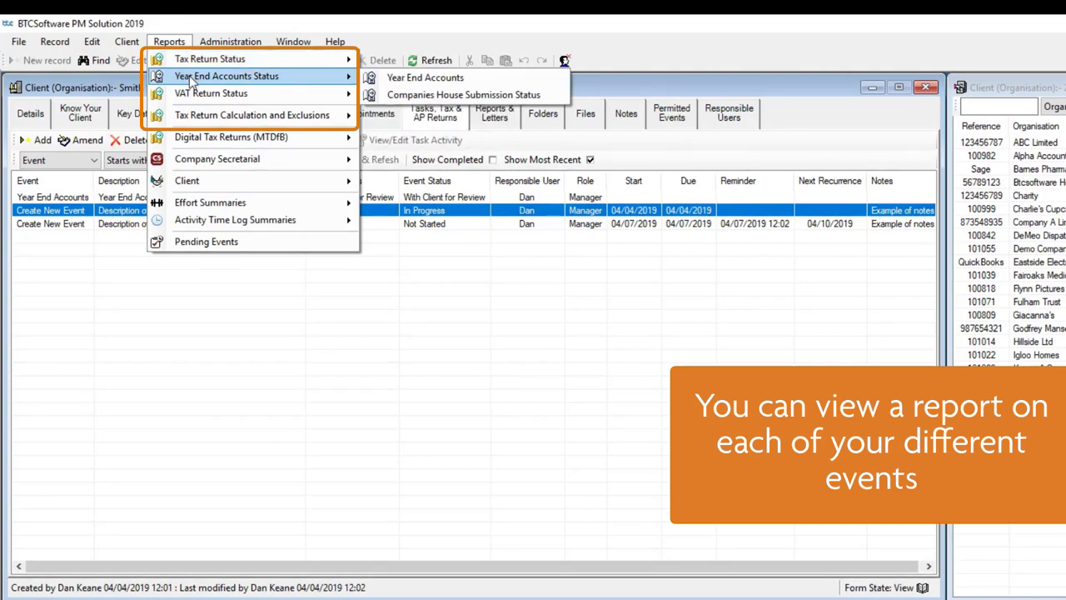
mouse_move(191, 98)
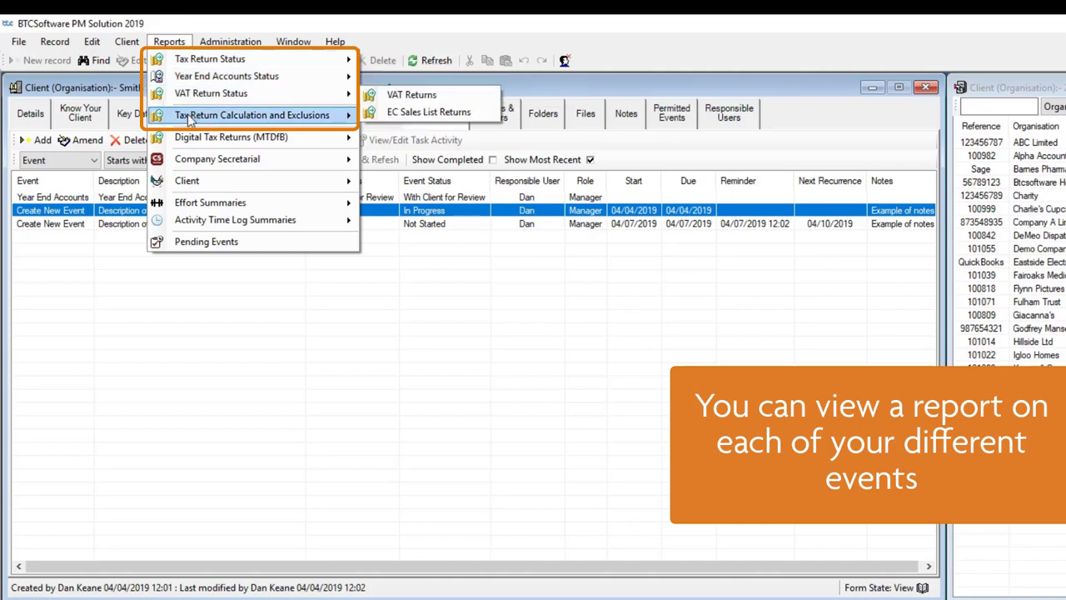
mouse_move(191, 120)
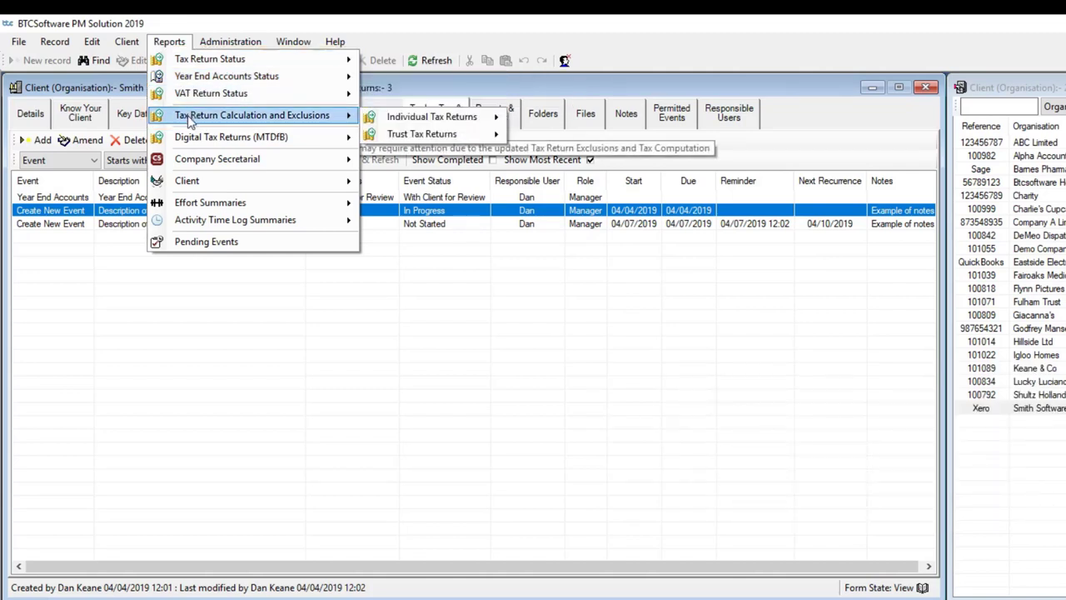
mouse_move(175, 163)
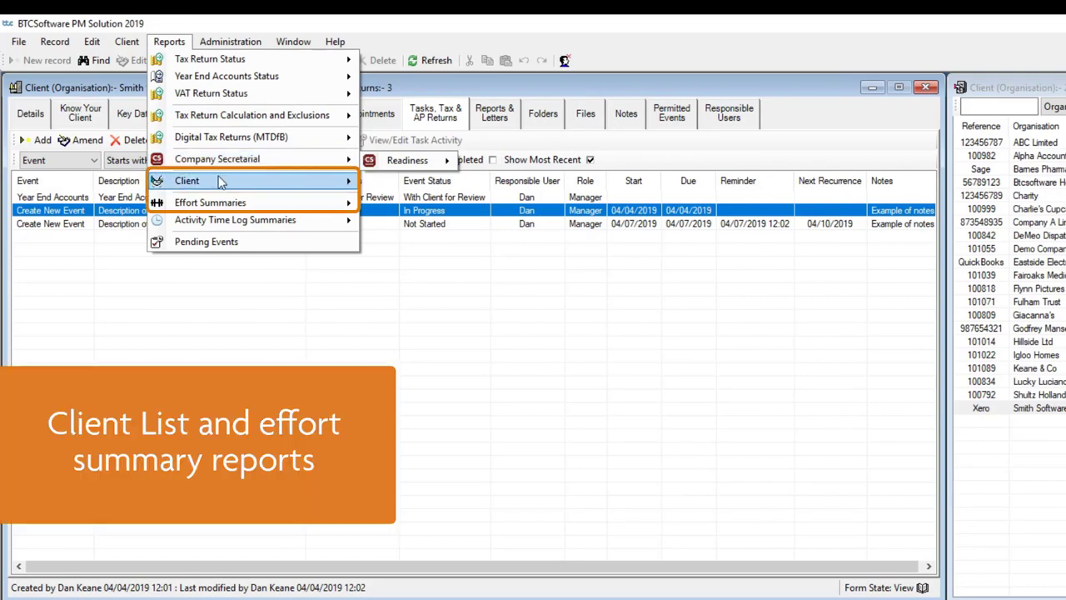
mouse_move(221, 182)
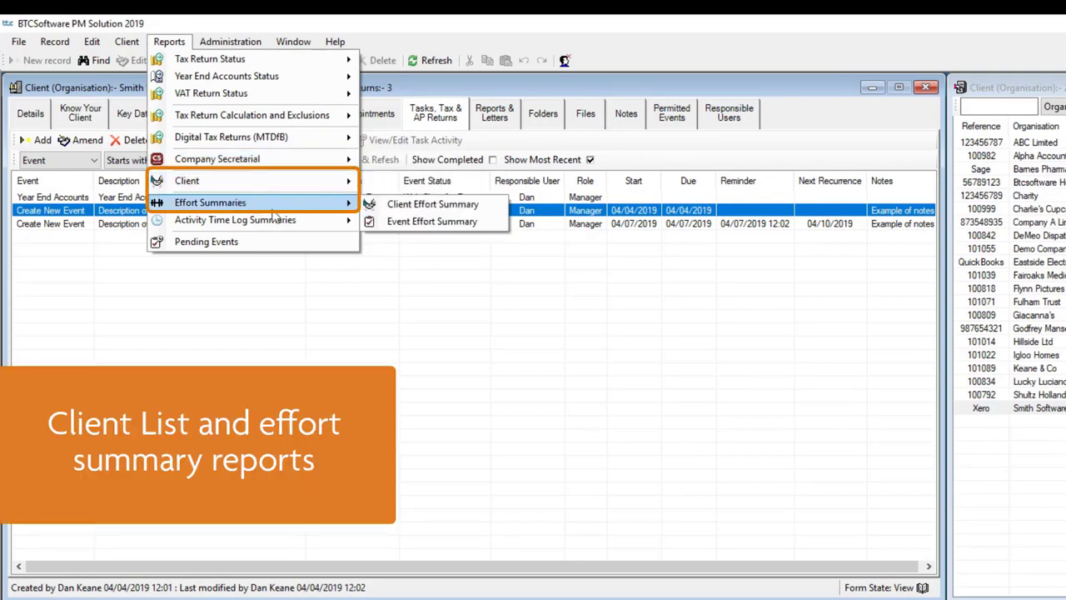
mouse_move(304, 229)
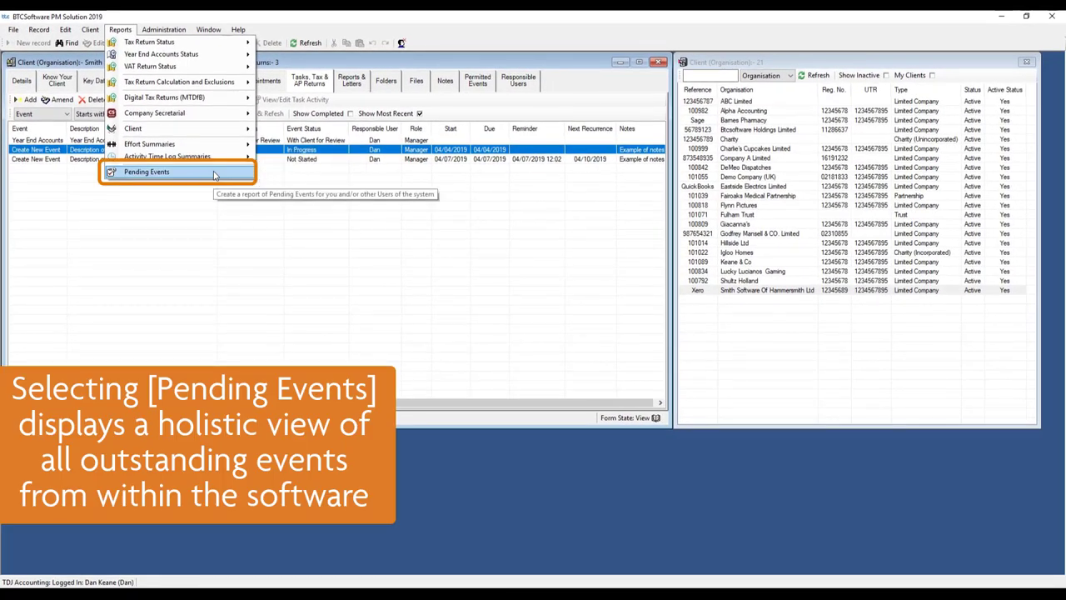
click(213, 172)
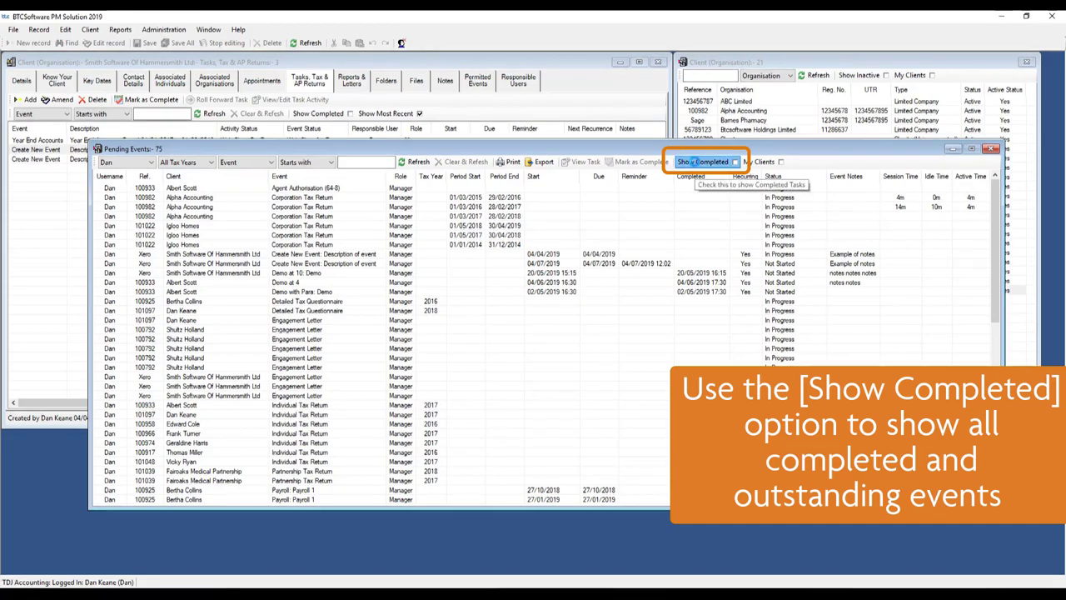
Set the pending events list to show All Users, keeping the tax year filter on All Tax Years
click(694, 163)
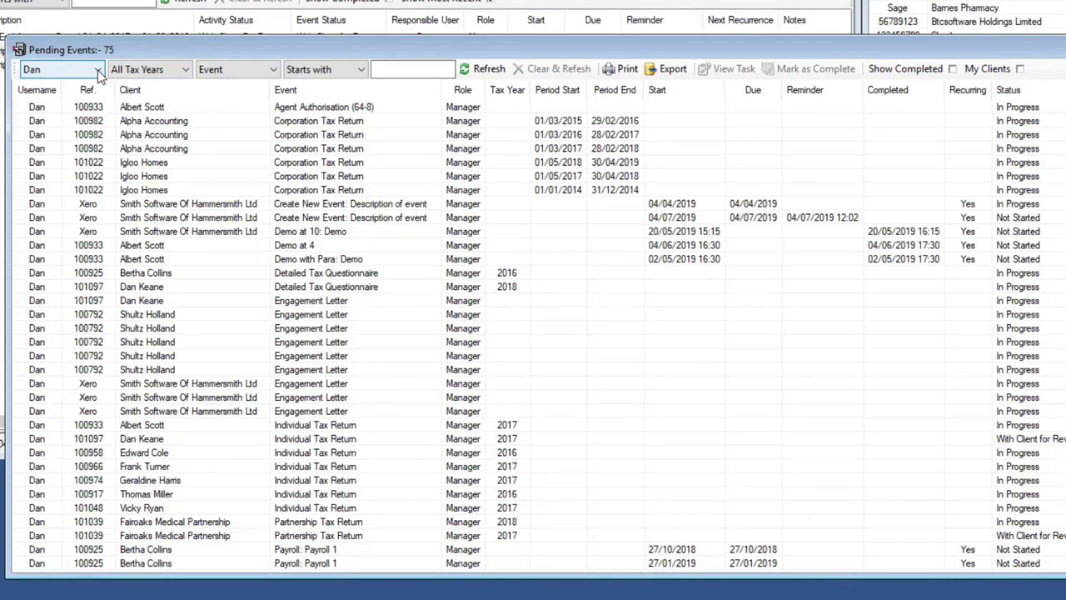
click(99, 71)
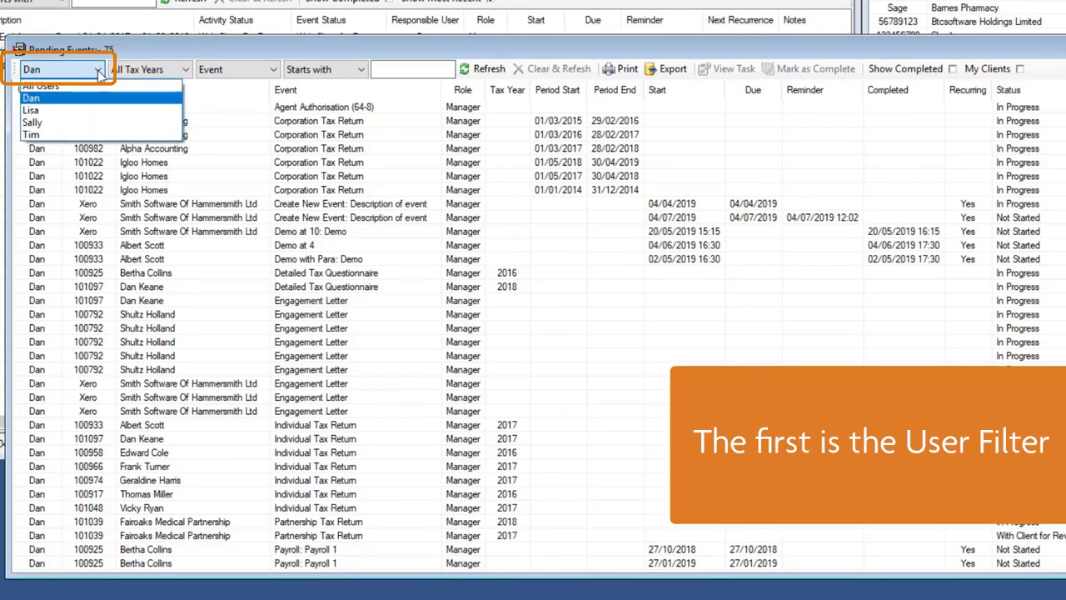
click(99, 87)
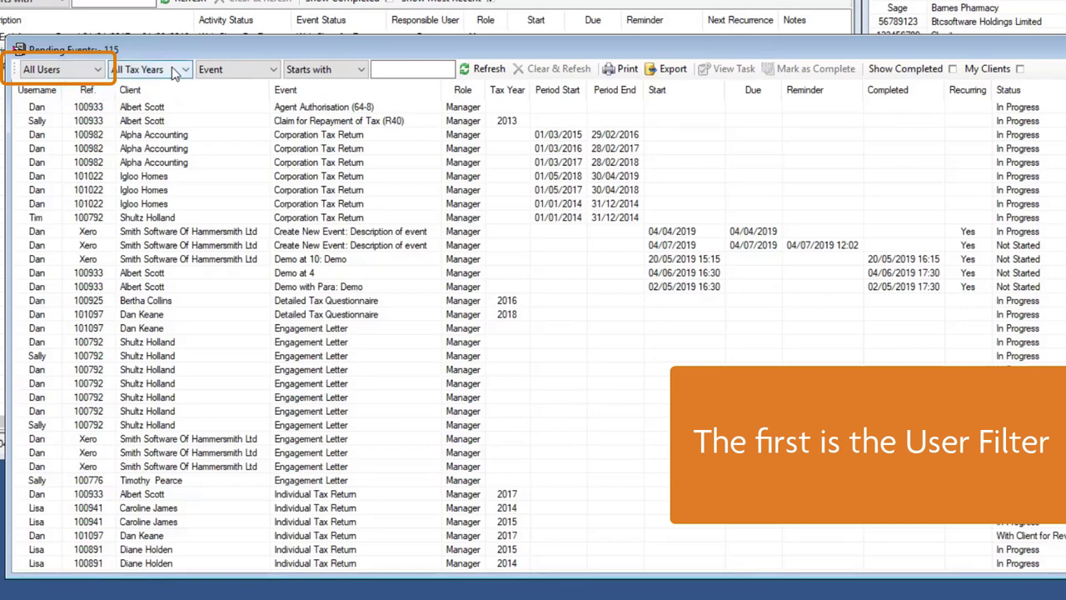
click(172, 69)
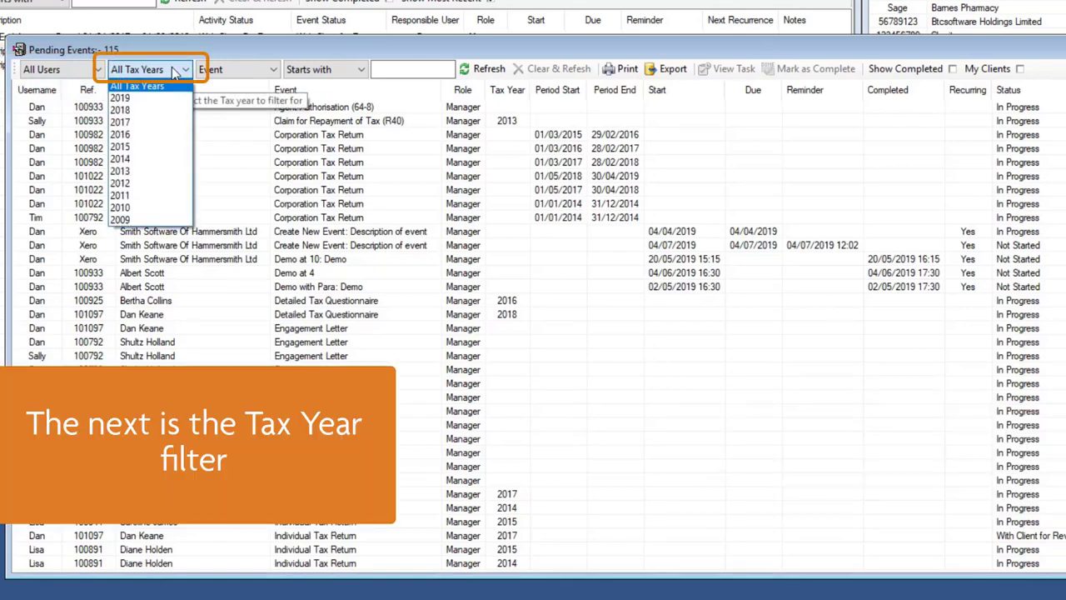
click(171, 72)
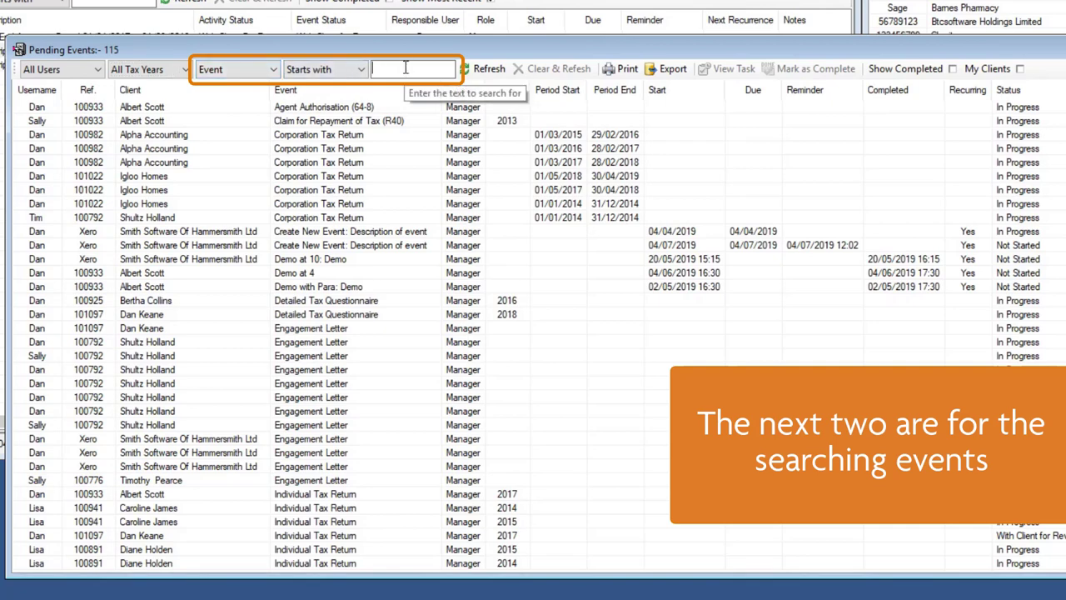
Search the pending events for event names starting with "create", and clear the search text
text(create)
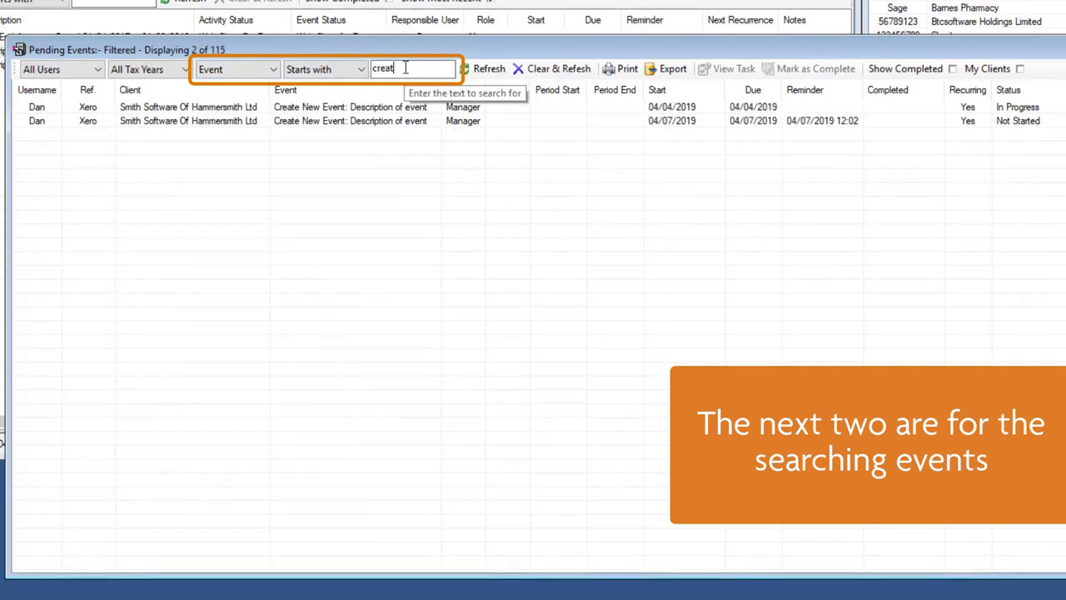
key(BackSpace)
key(BackSpace)
key(BackSpace)
key(BackSpace)
key(BackSpace)
key(BackSpace)
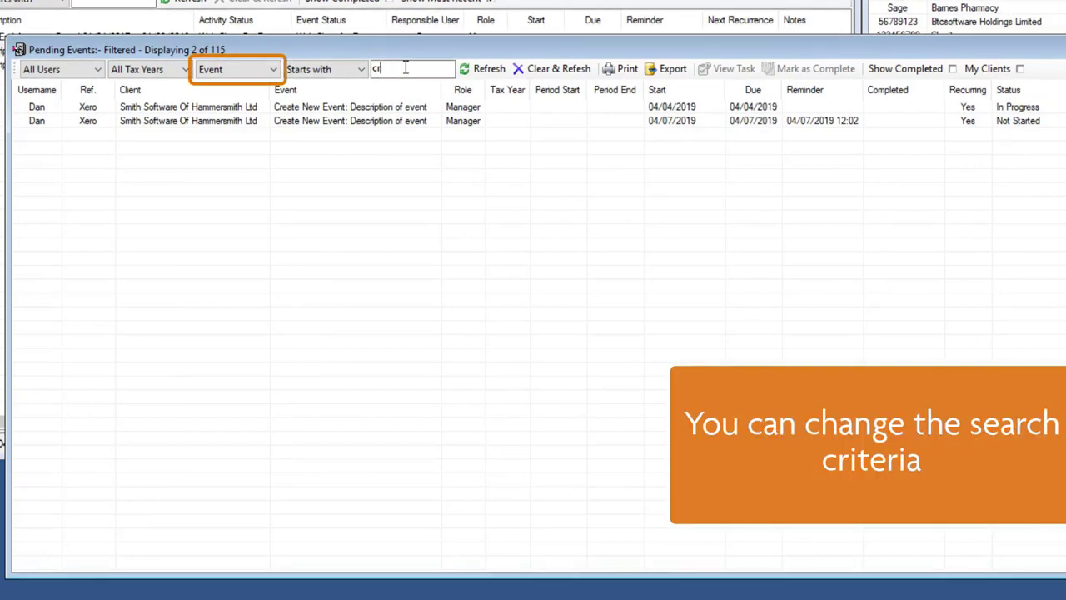
Switch the search criterion to Client, search for clients starting with "smith", and clear the search text
click(258, 69)
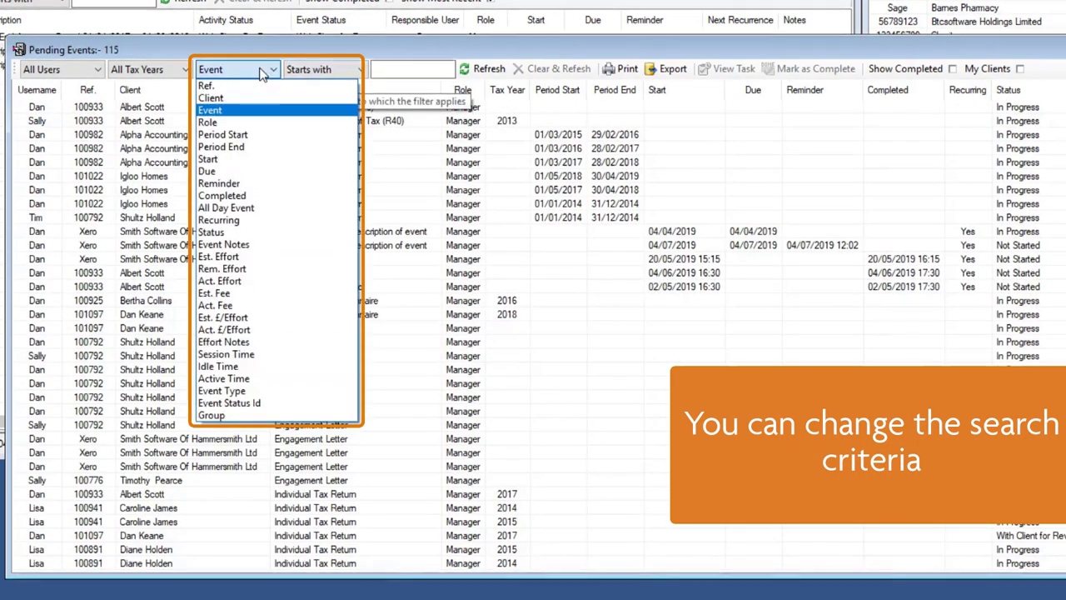
click(258, 98)
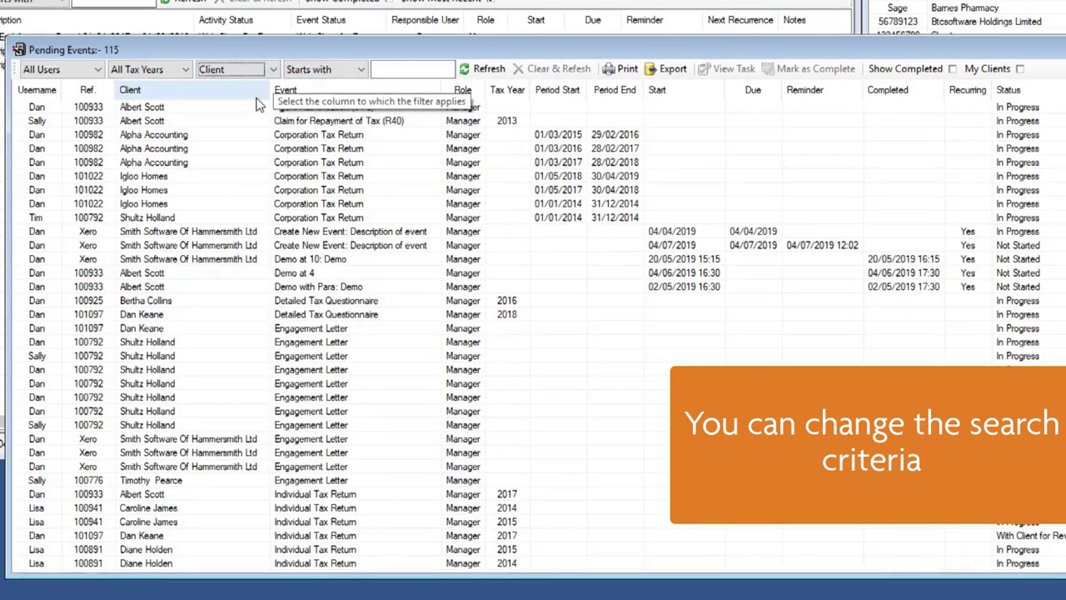
click(395, 71)
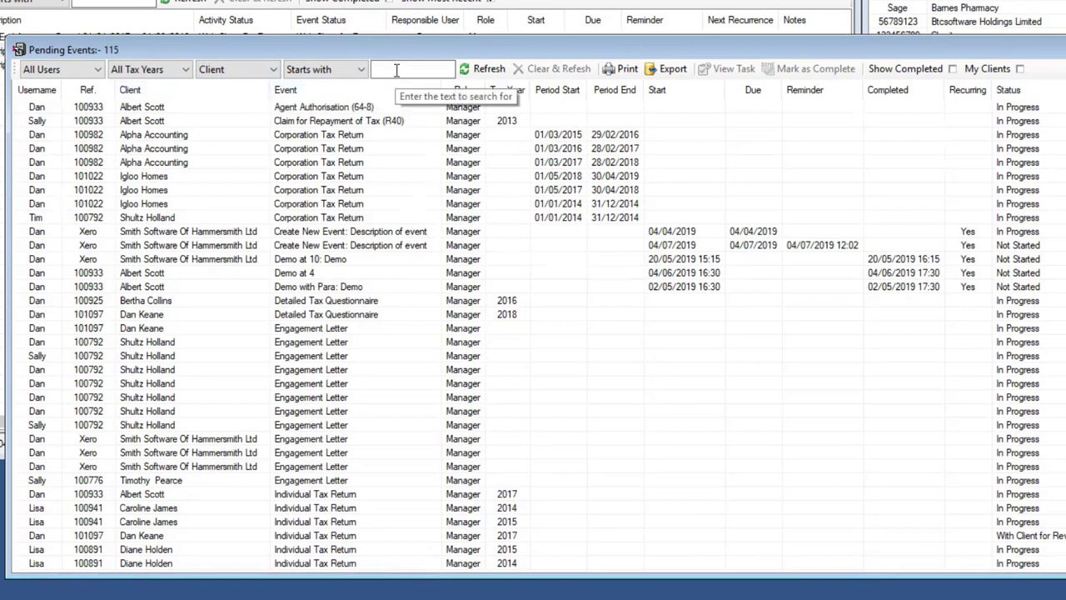
text(smith)
key(BackSpace)
key(BackSpace)
key(BackSpace)
key(BackSpace)
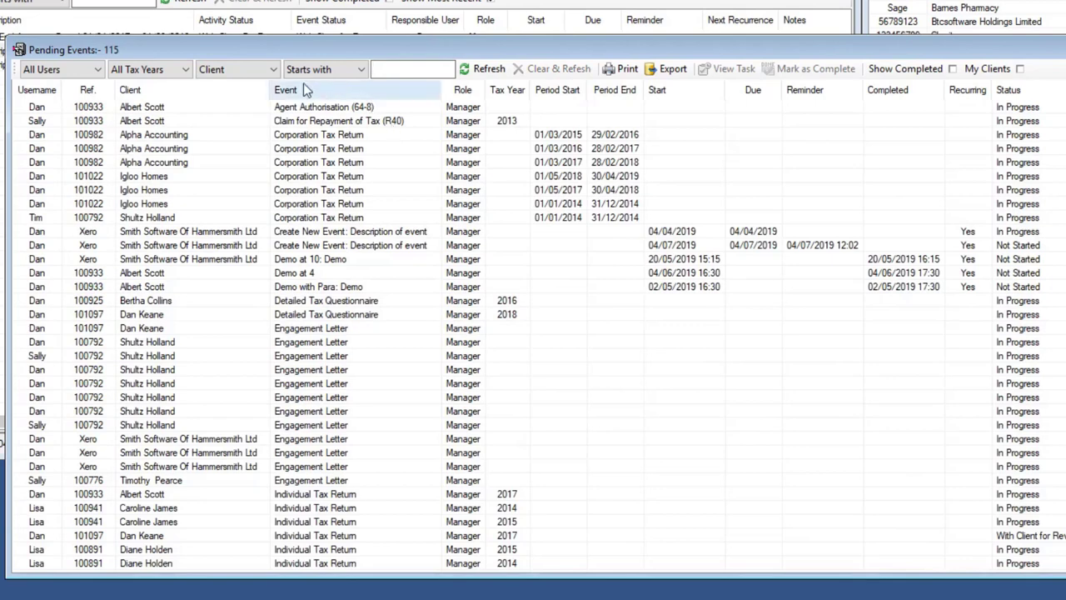
Filter the pending events by Due date, using the Next 4 weeks condition
click(273, 70)
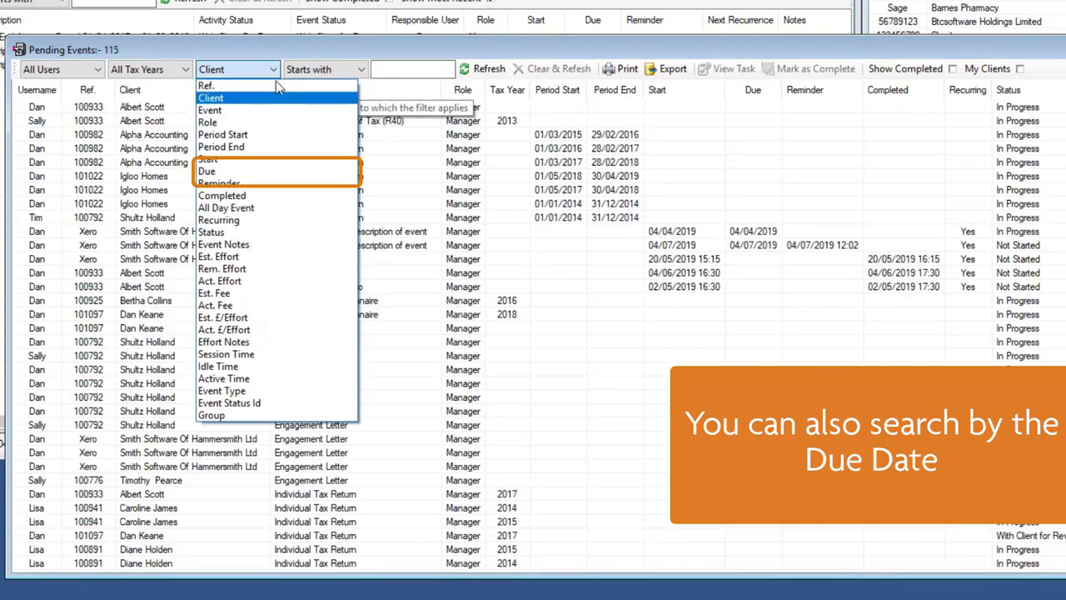
click(287, 172)
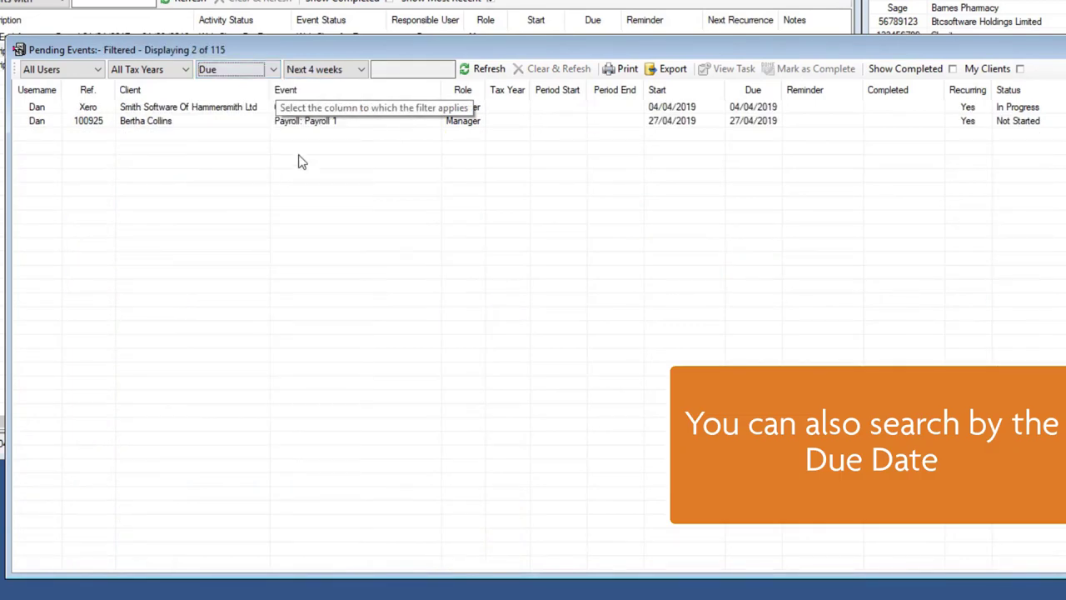
click(360, 71)
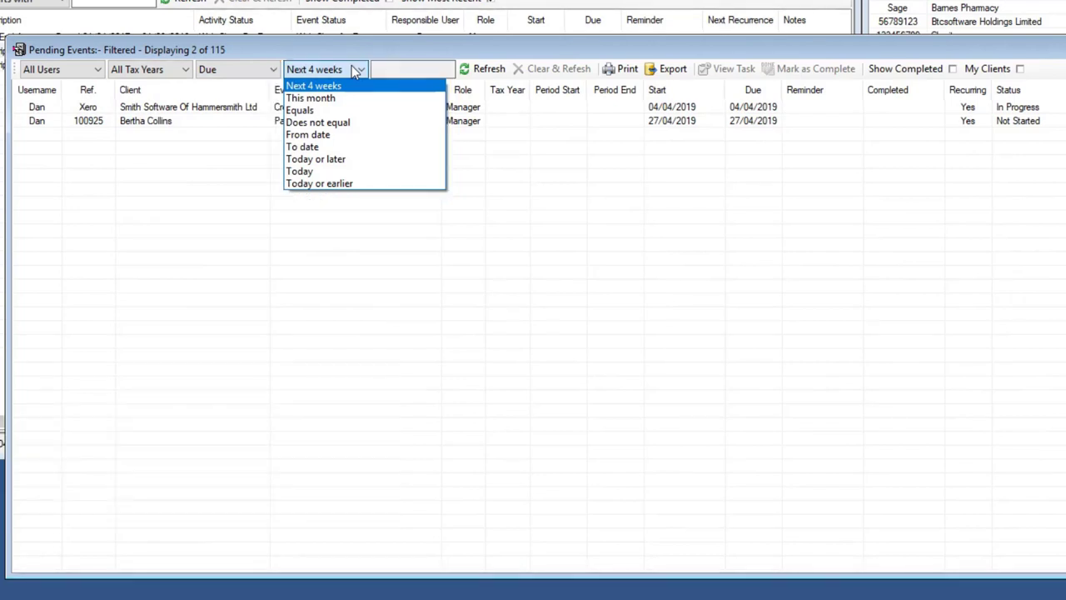
click(352, 66)
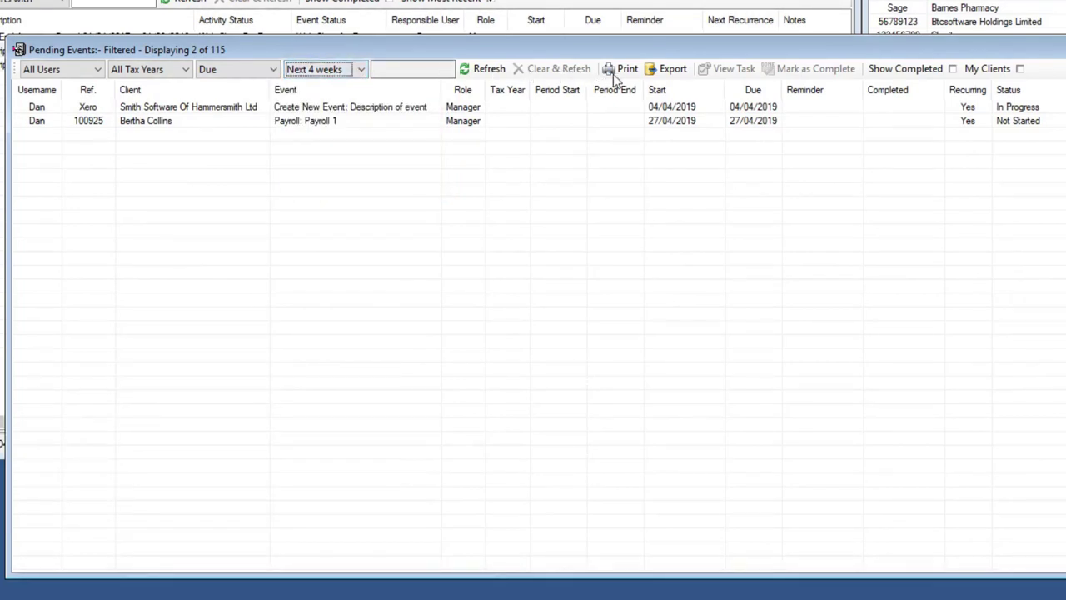